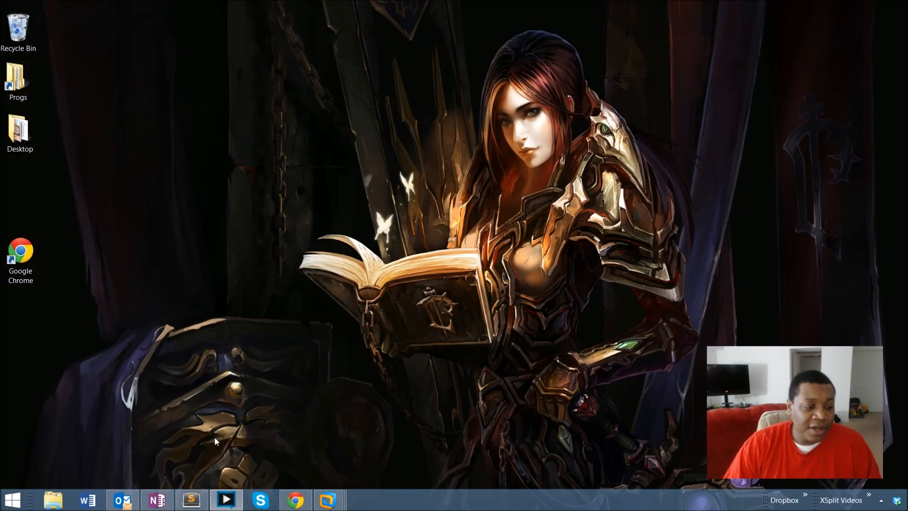
Switch to the SQL SCCM2012 virtual machine and open Task Sequences under Operating Systems in the Software Library.
mouse_move(328, 500)
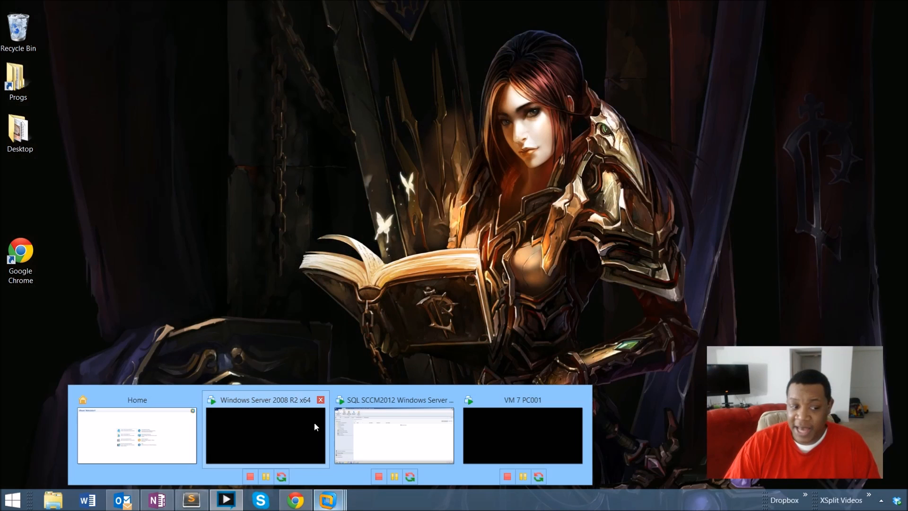
click(369, 426)
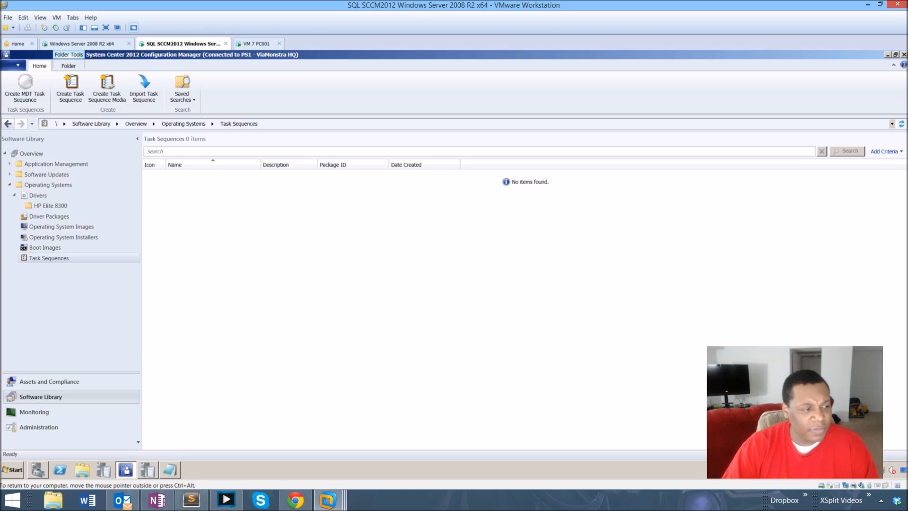
click(49, 382)
click(41, 397)
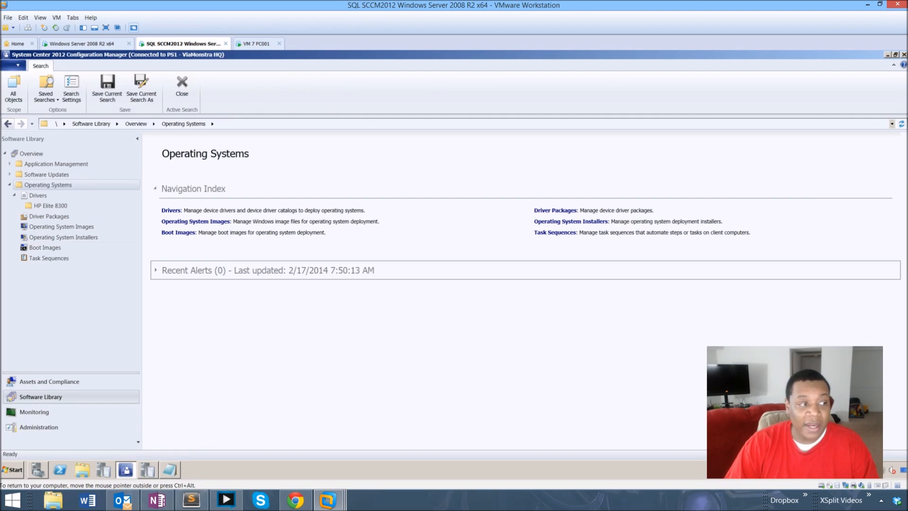
click(49, 258)
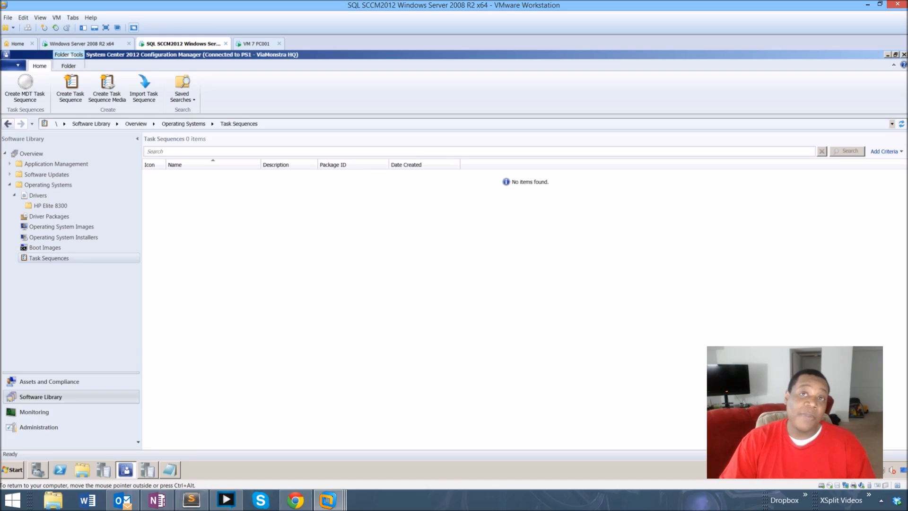
Browse the Program Files (D:) drive to the Sources\OSD folder to locate INSTALL.WIM, then close the explorer window.
click(82, 469)
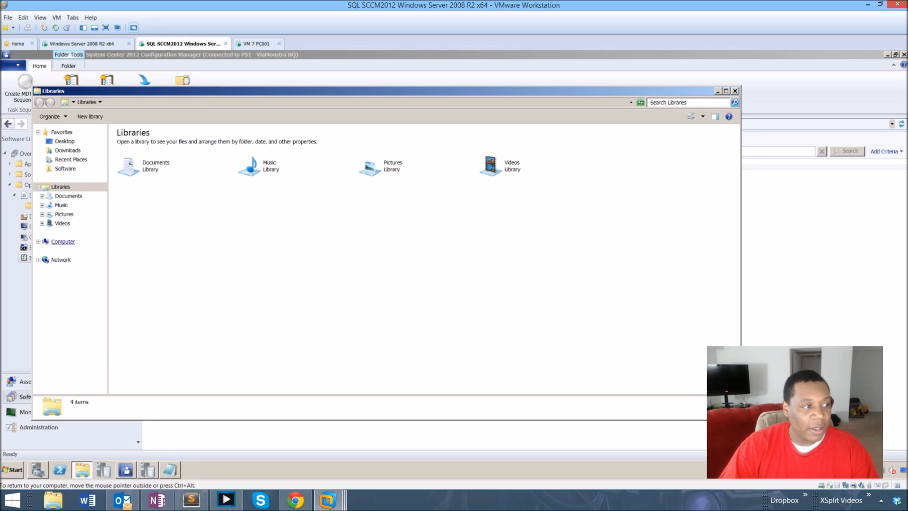
click(63, 241)
double_click(264, 147)
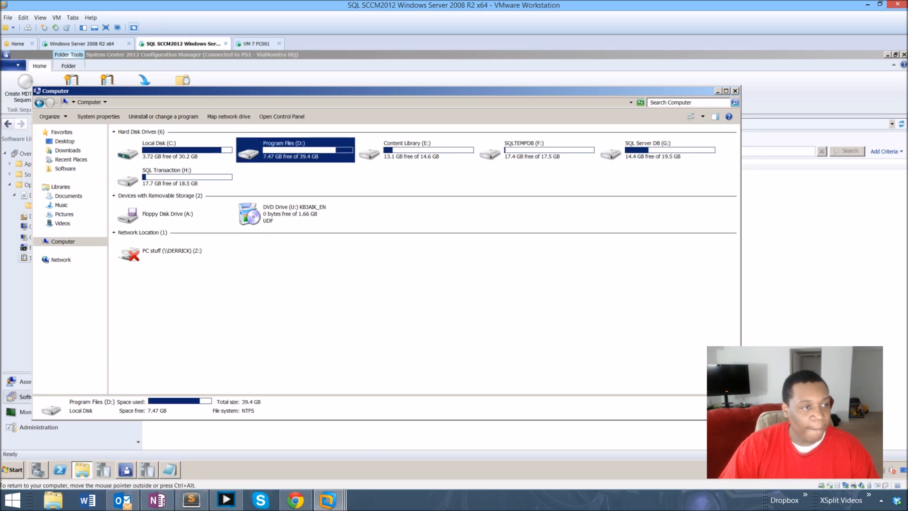
double_click(136, 250)
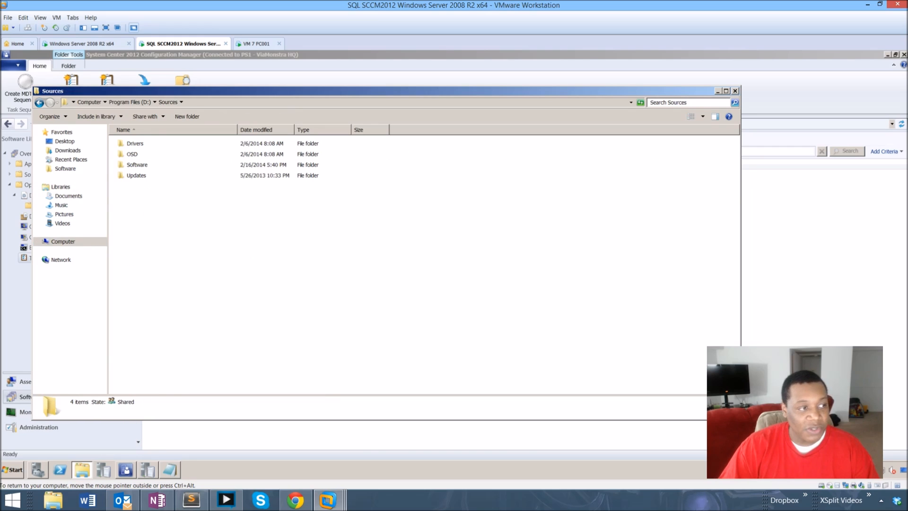
double_click(132, 154)
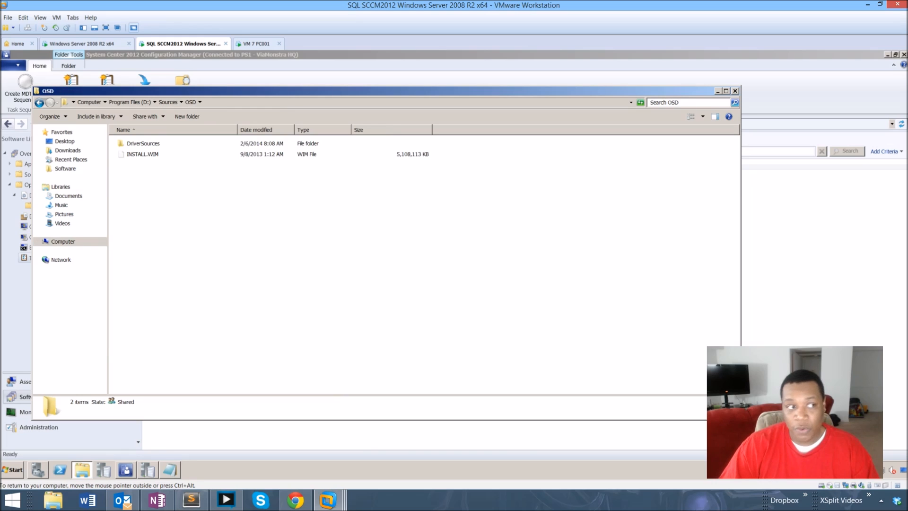
click(142, 154)
click(198, 213)
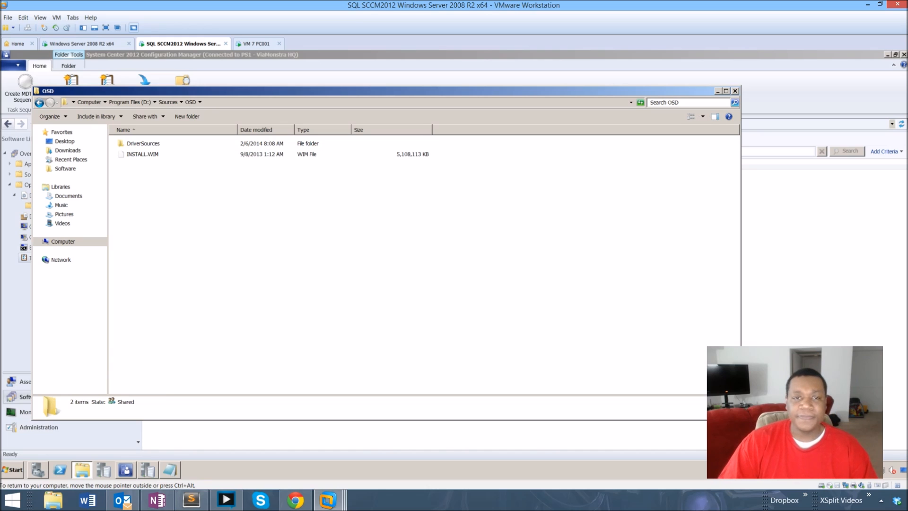
click(718, 91)
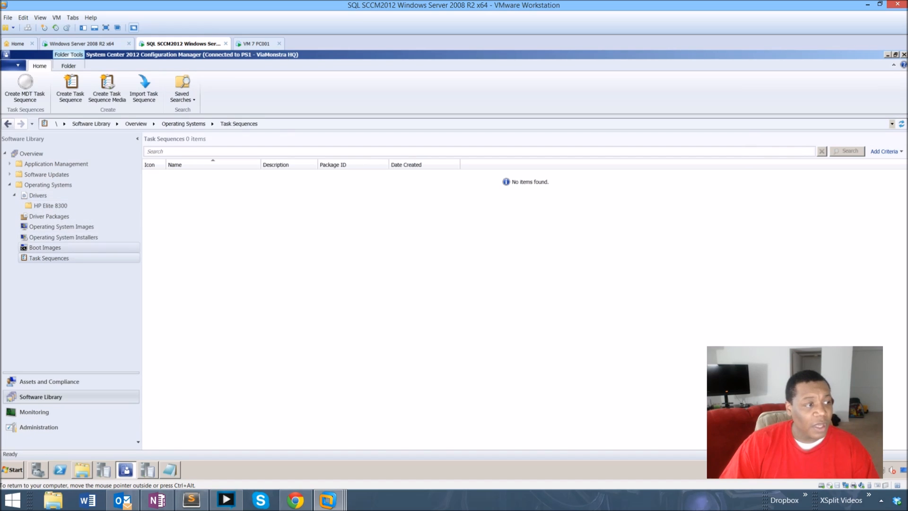
Start adding an operating system image and set its source path to \\cm01\sources$\osd\INSTALL.WIM.
click(56, 227)
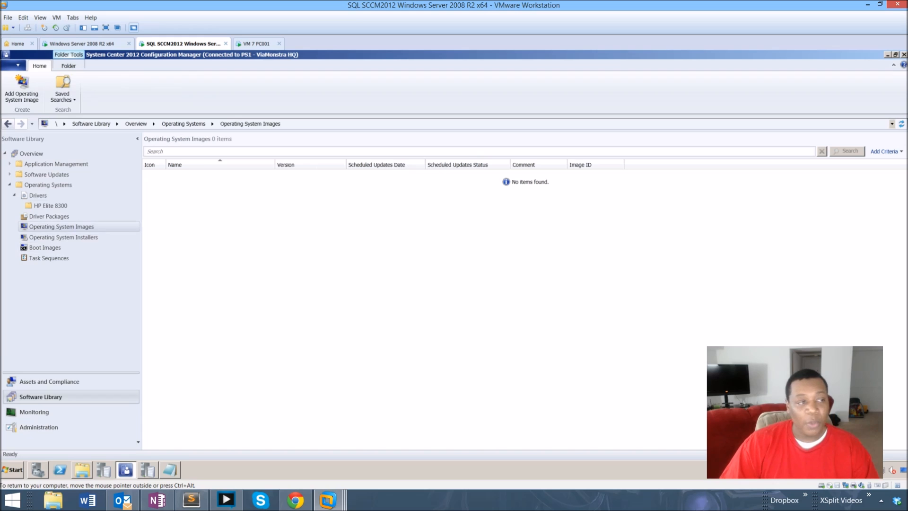
right_click(211, 184)
click(260, 191)
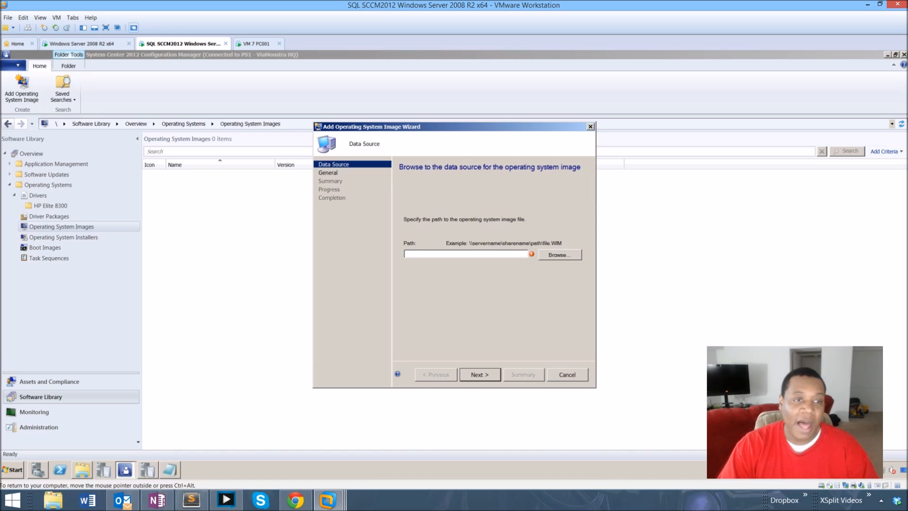
text(\)
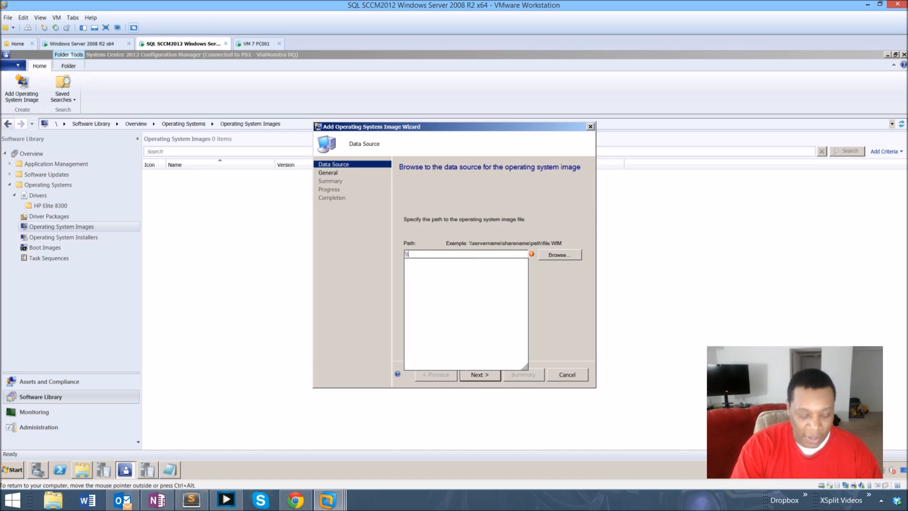
text(cm01)
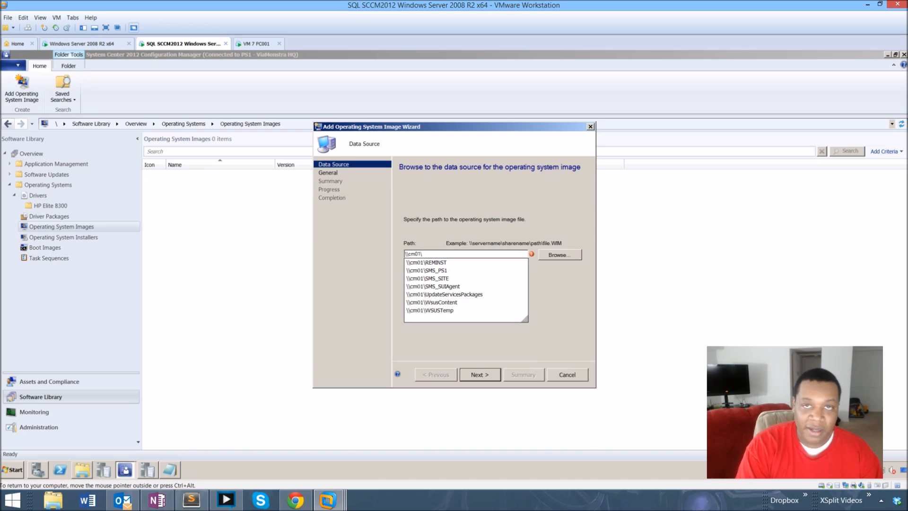
text(\sources)
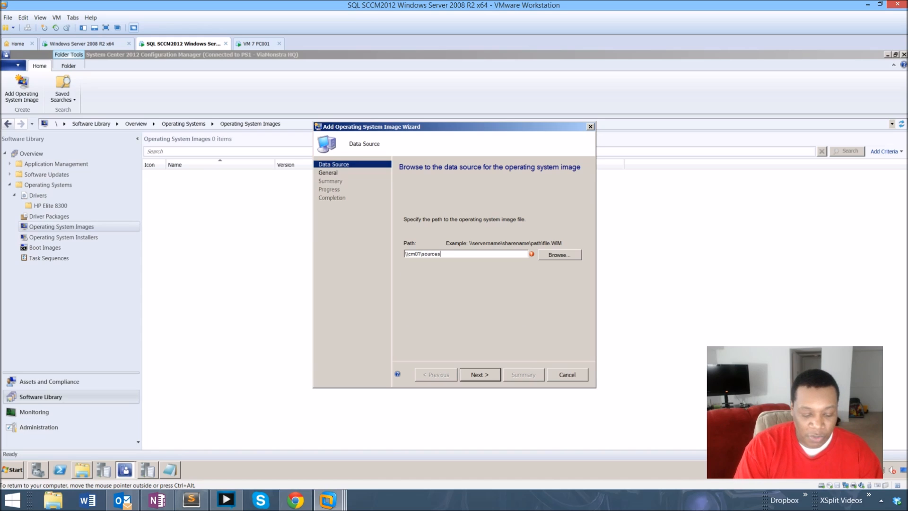
text($\osd)
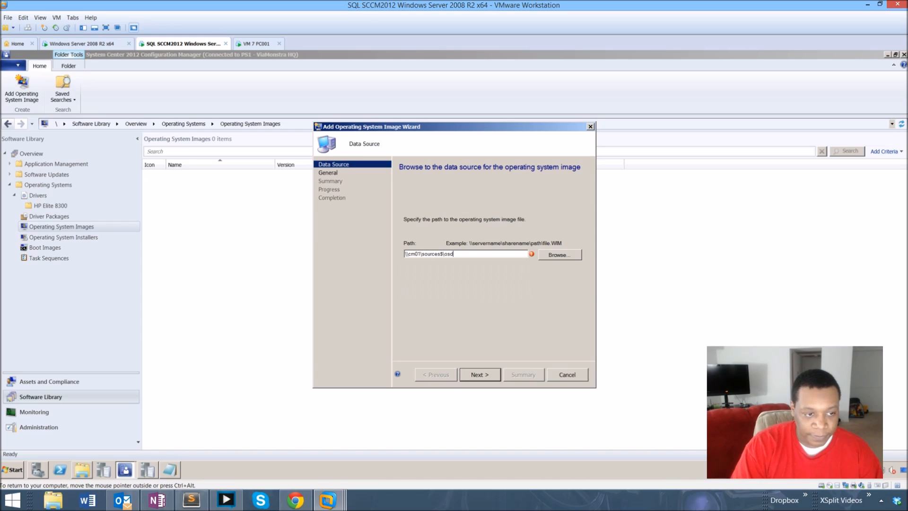
text(\i)
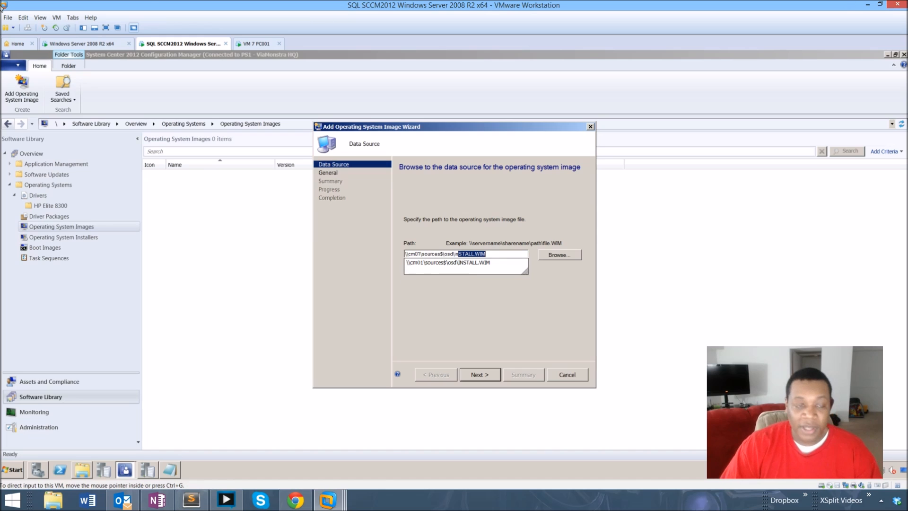
text(n)
key(Return)
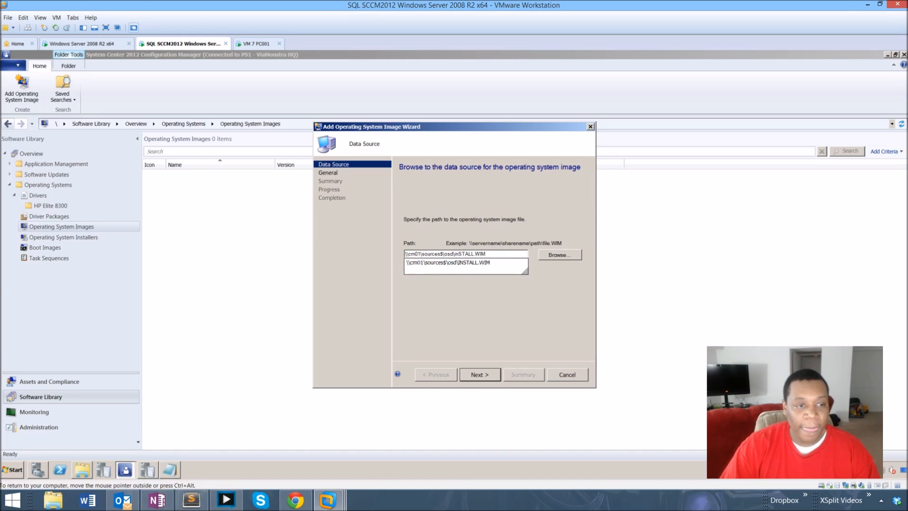
key(Return)
Name the image TechJacks OS with version "version 1" and complete the Add Operating System Image wizard.
key(Tab)
text(TechJacks)
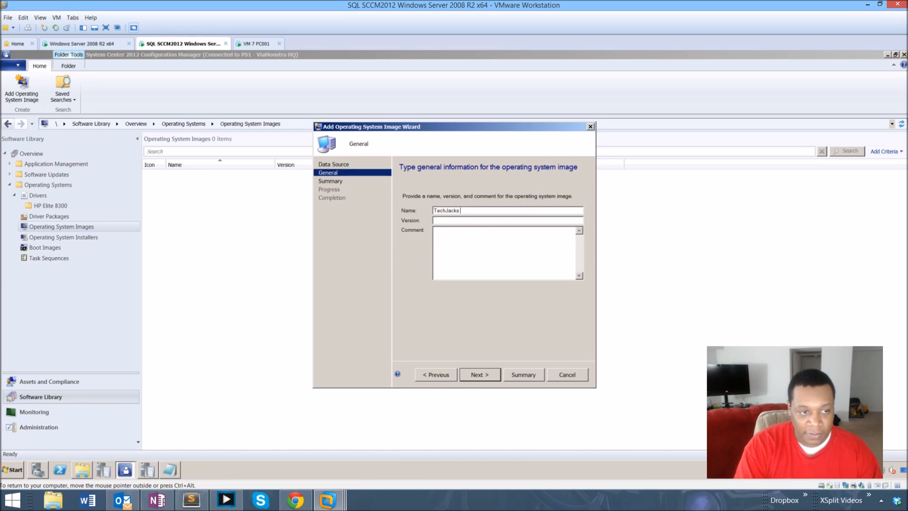
text( OS)
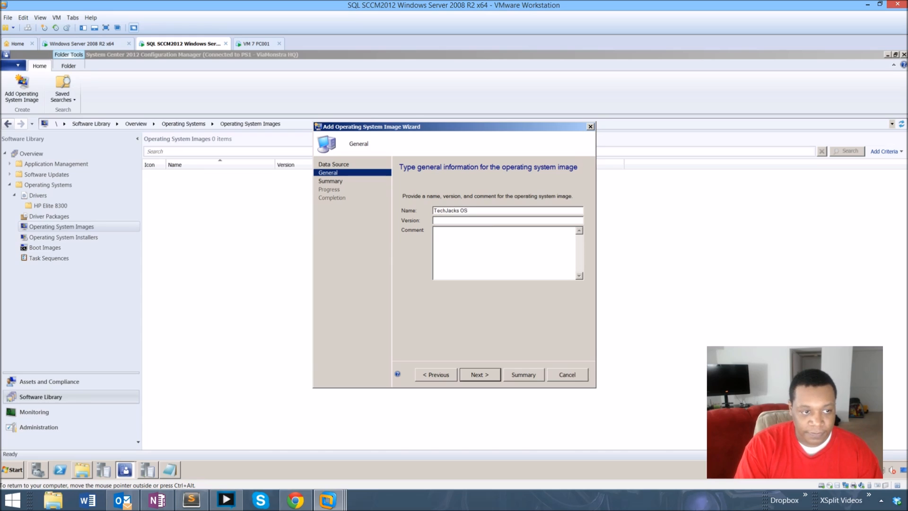
text(version 1)
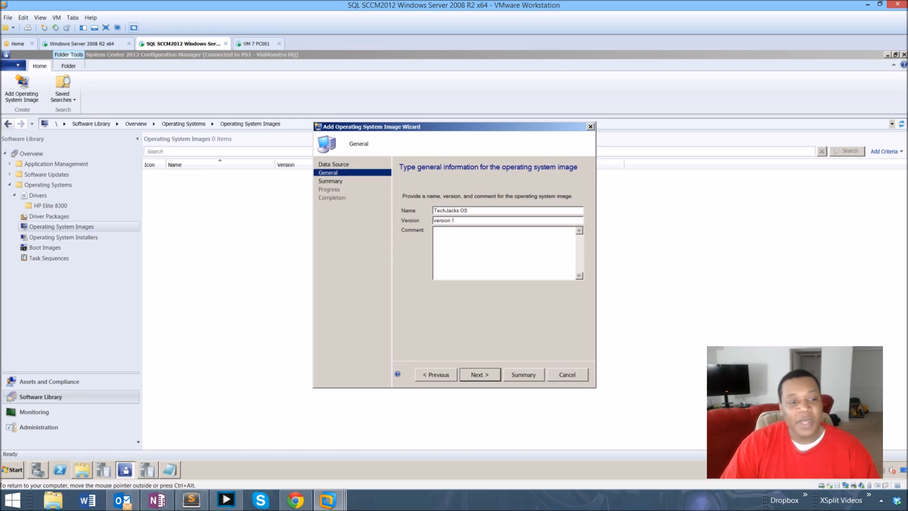
key(Return)
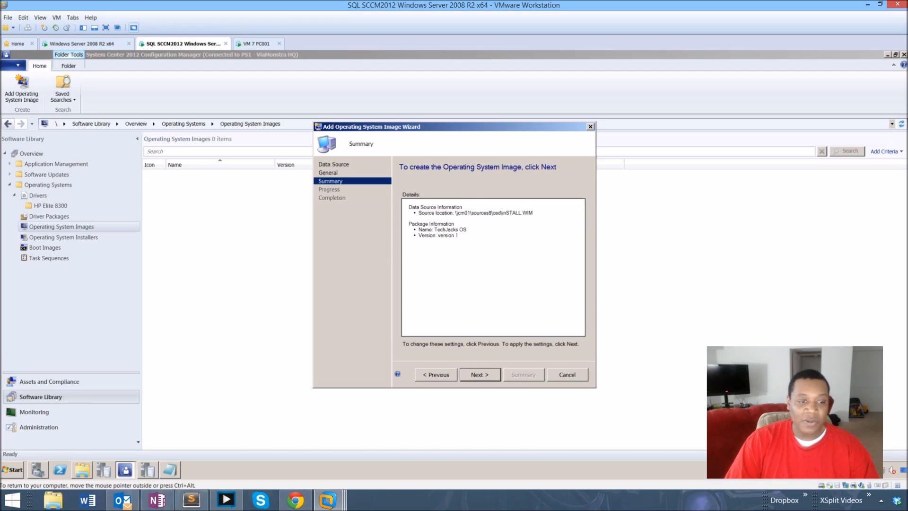
key(Return)
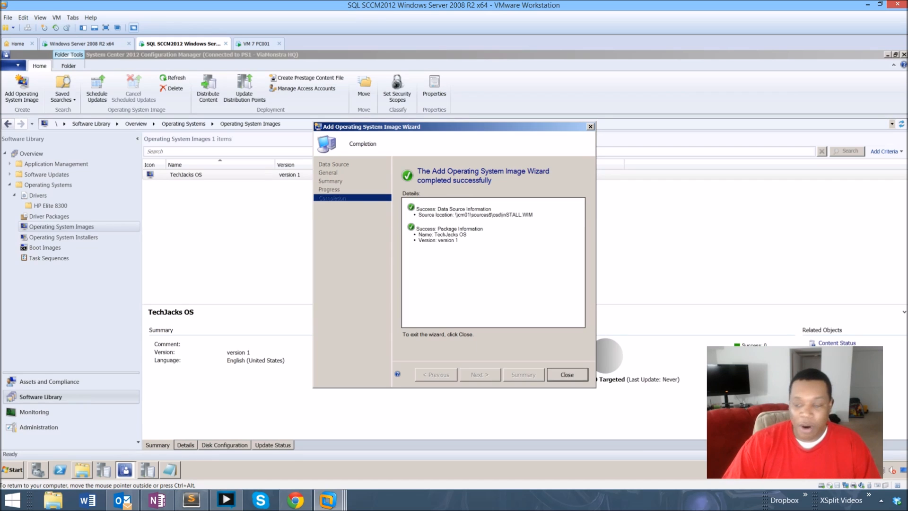
key(Return)
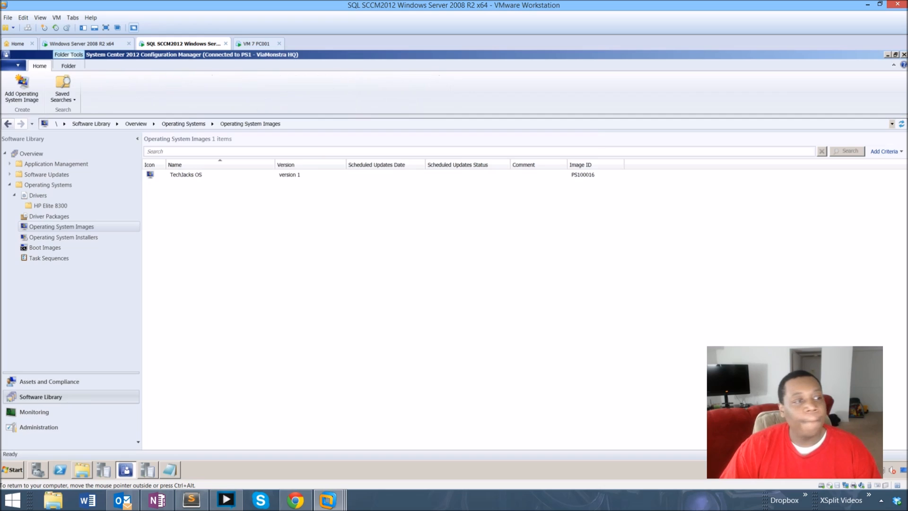
Distribute the TechJacks OS image content to the CM01.CORP.VIAMONSTRA.COM distribution point.
click(186, 174)
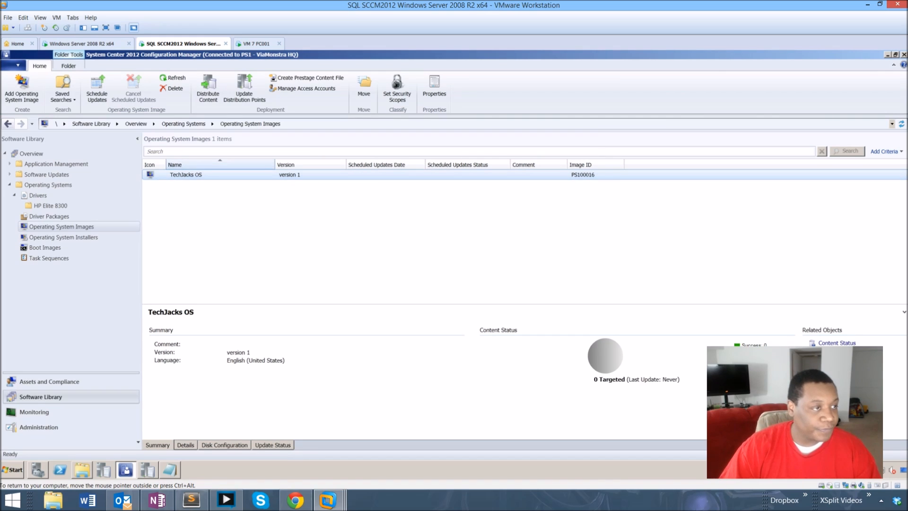
click(208, 89)
click(477, 359)
click(563, 242)
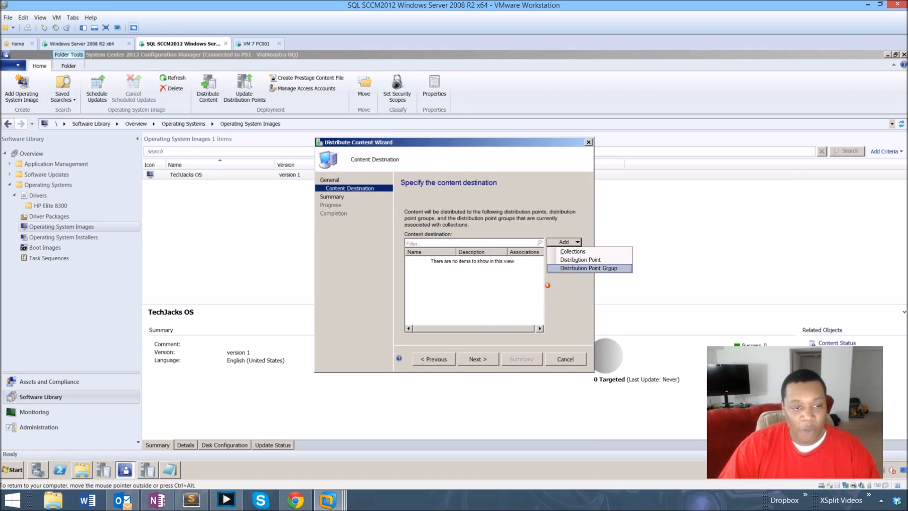
click(580, 260)
click(418, 241)
click(375, 240)
click(478, 341)
click(478, 359)
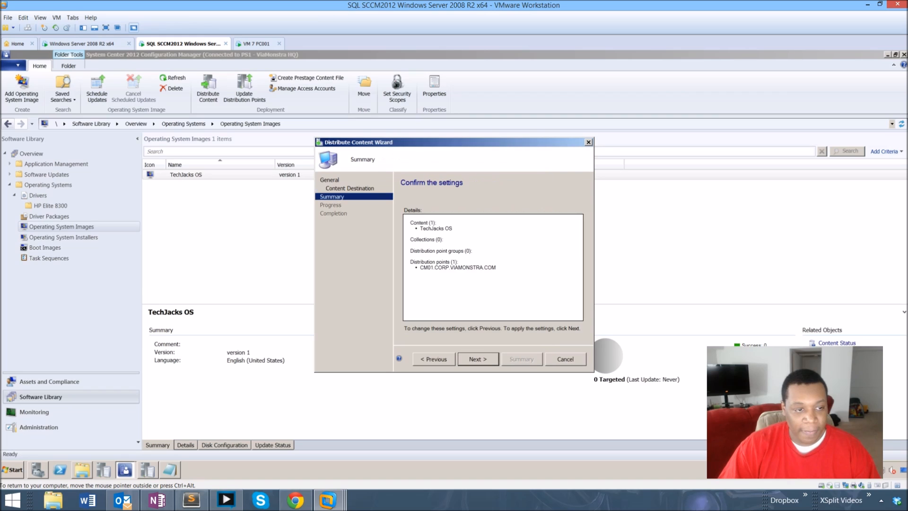
click(478, 359)
click(566, 359)
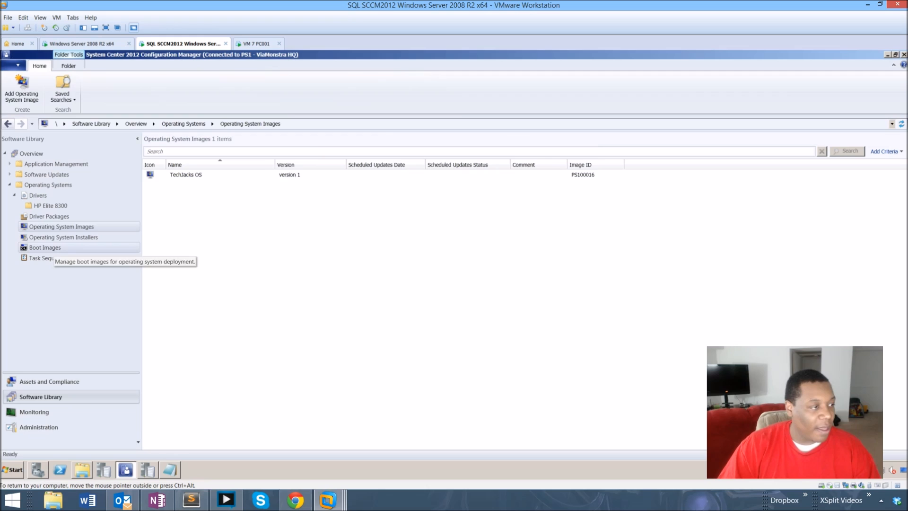
Open the properties of Boot image (x64) and view its Images and Drivers tabs.
click(45, 248)
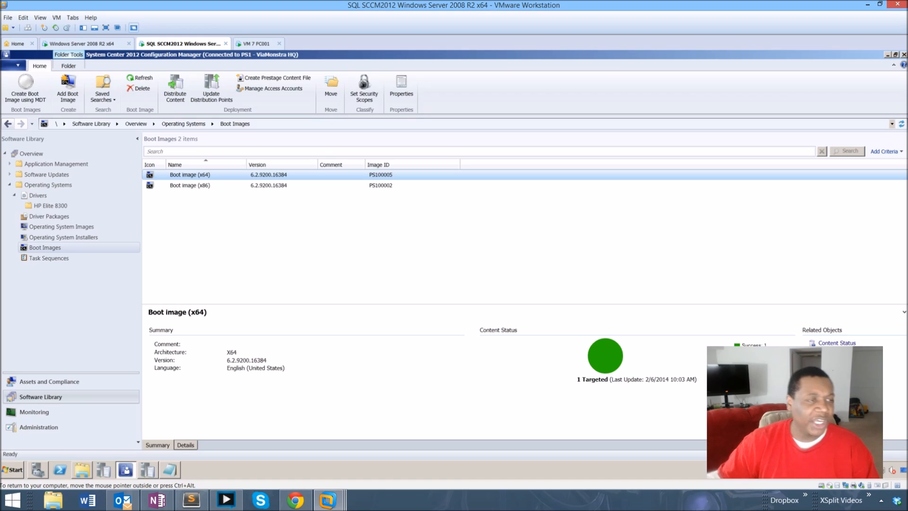
right_click(183, 175)
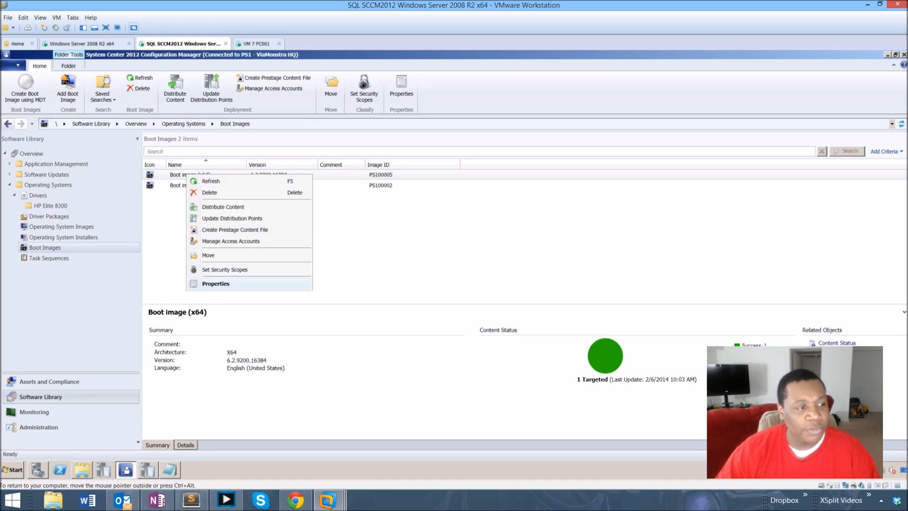
click(222, 284)
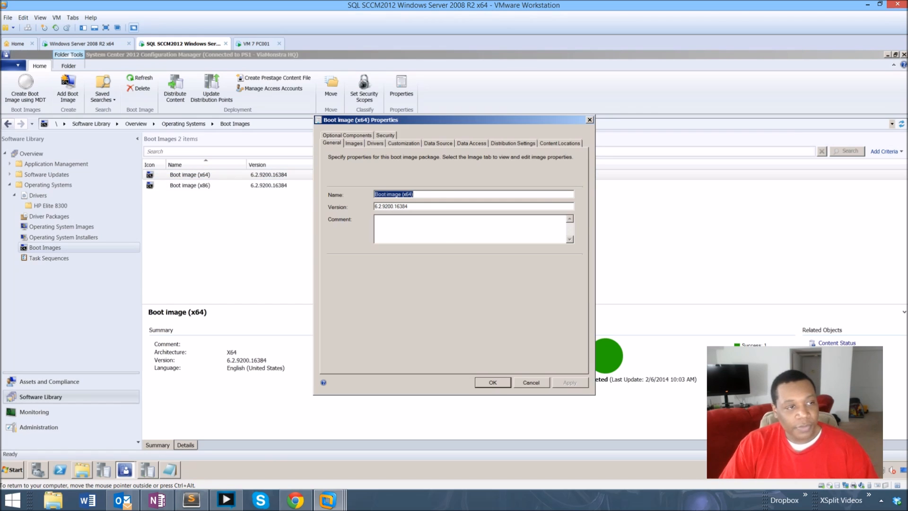
click(354, 143)
click(375, 143)
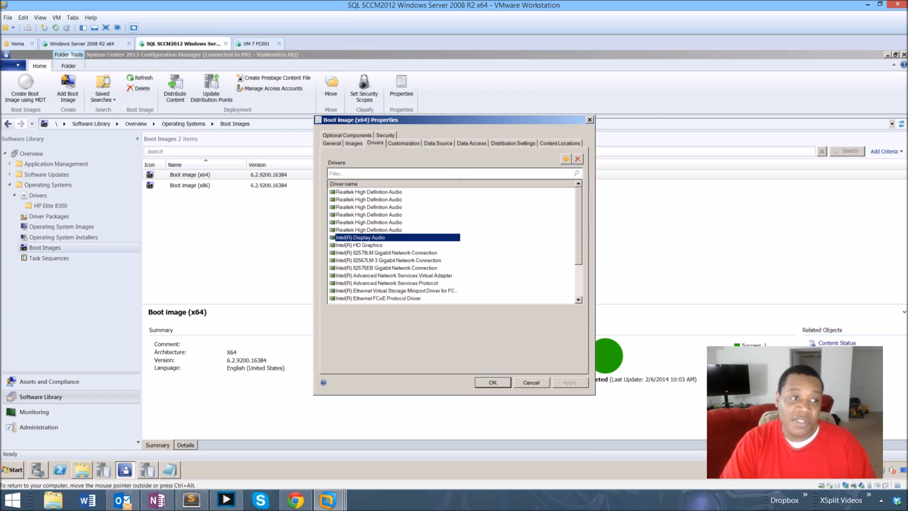
Review the list of drivers included in the x64 boot image.
key(Up)
key(Up)
key(Up)
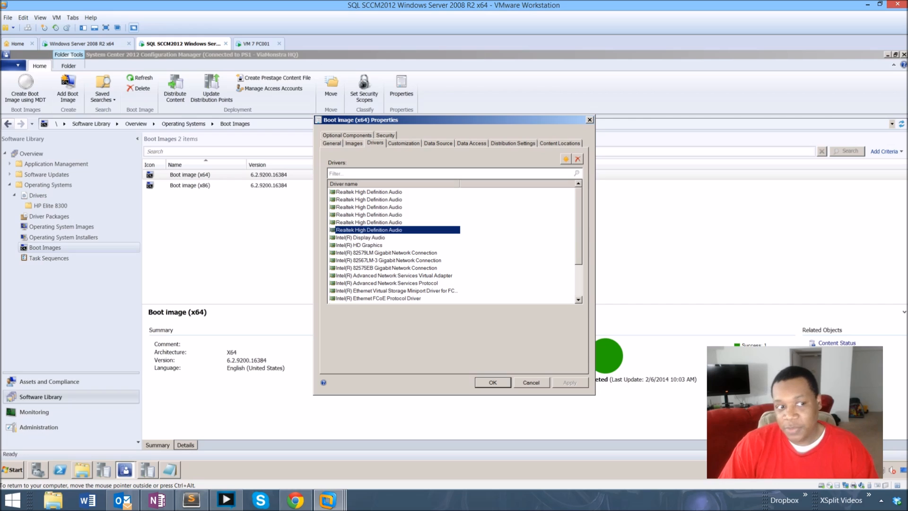
key(Up)
key(Up)
key(Up)
click(369, 222)
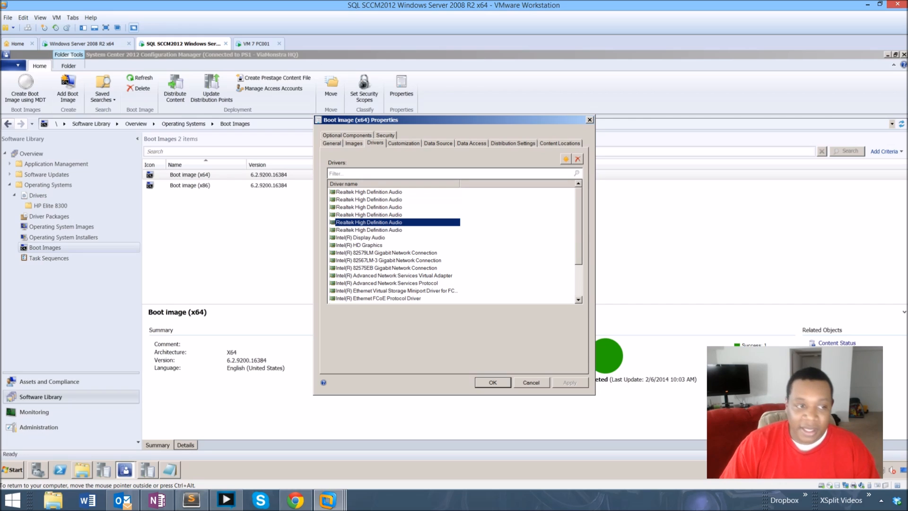
scroll(369, 223, down, 1)
click(379, 230)
key(Down)
key(Down)
key(Down)
key(Down)
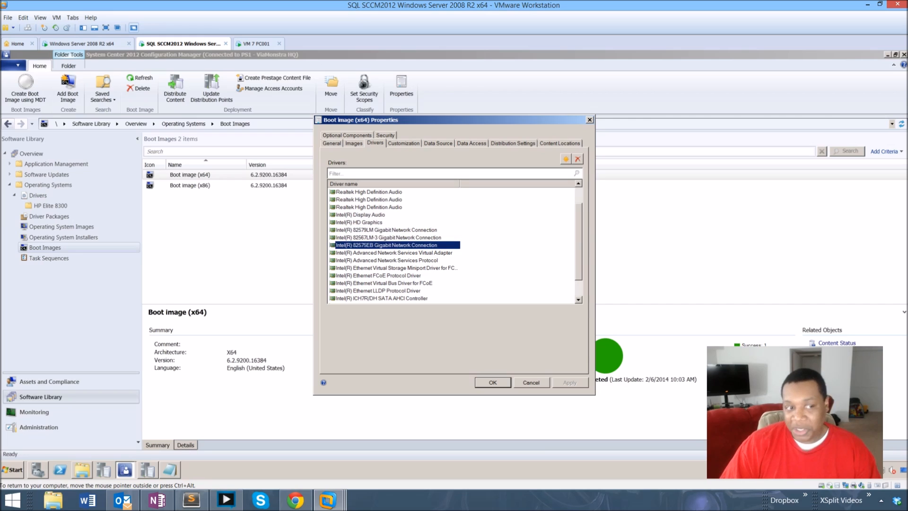
Scroll through the remaining drivers in the x64 boot image and close its properties.
key(Down)
key(Down)
key(Down)
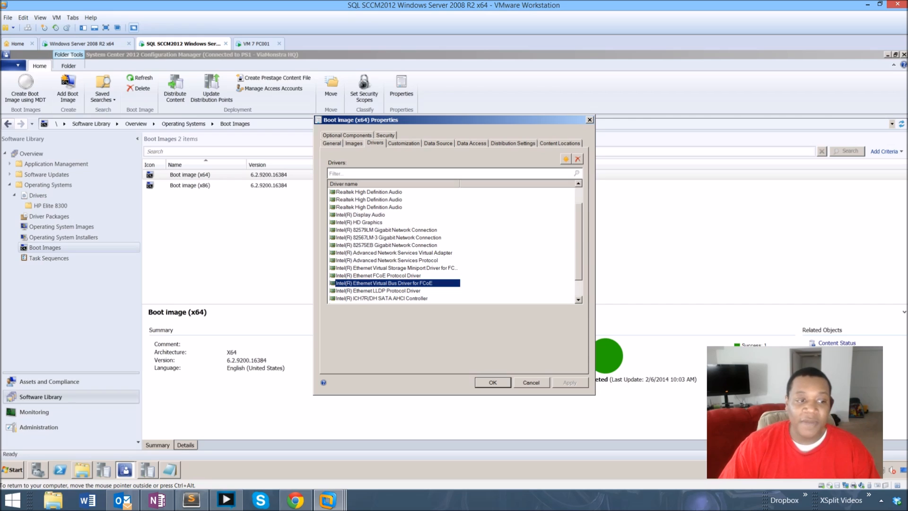
key(Up)
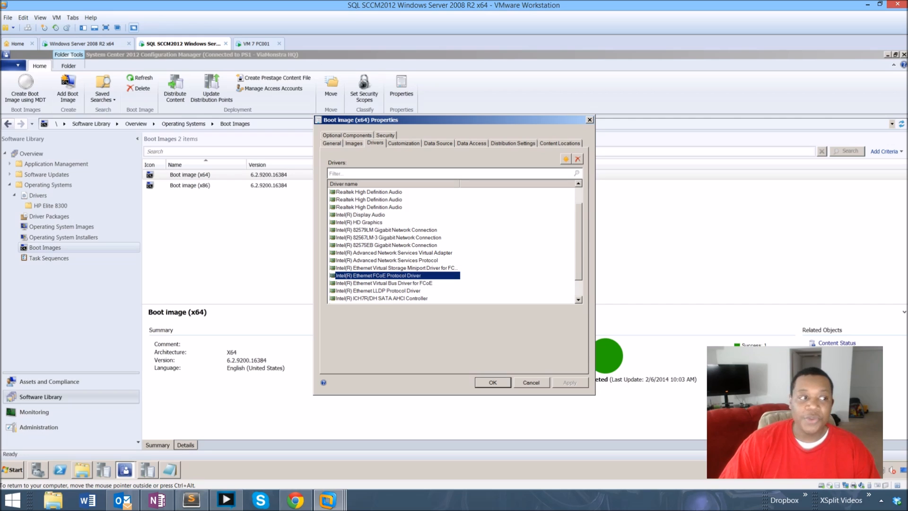
click(590, 120)
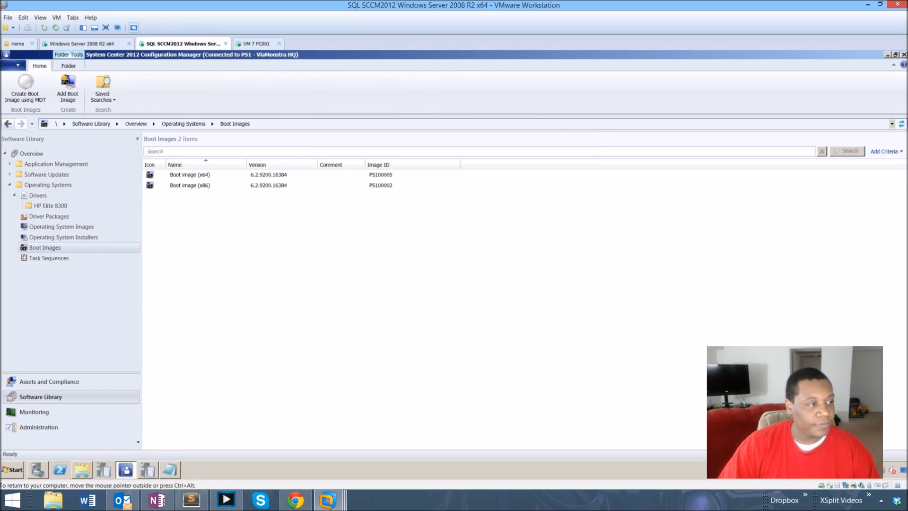
Start the Create Task Sequence wizard in Task Sequences, choosing to install an existing image package.
click(49, 258)
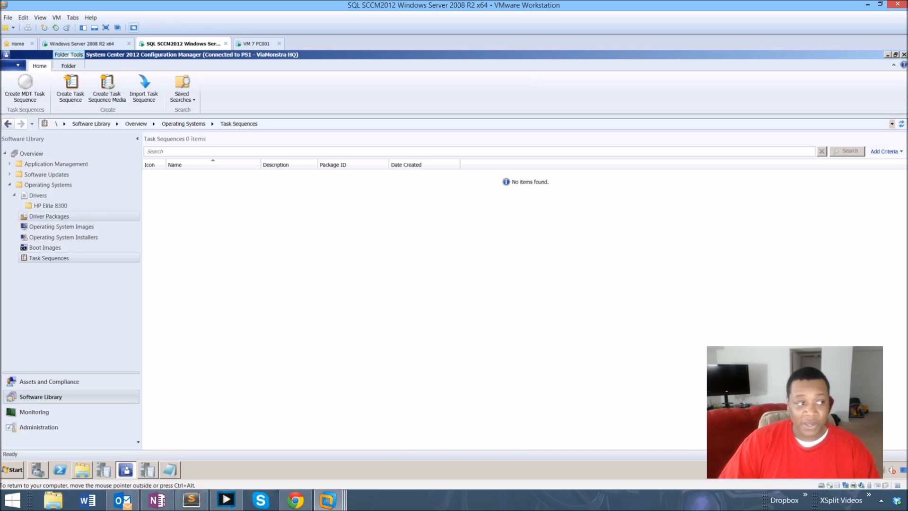
right_click(180, 188)
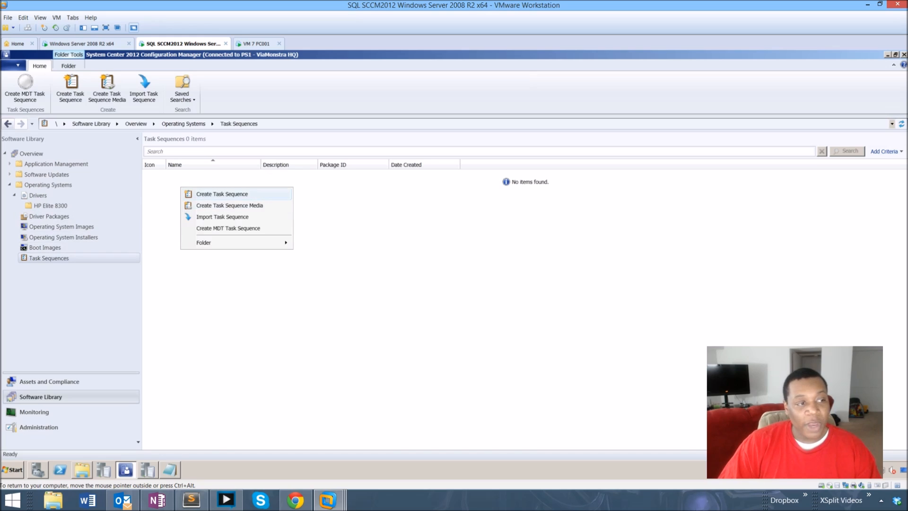
click(267, 194)
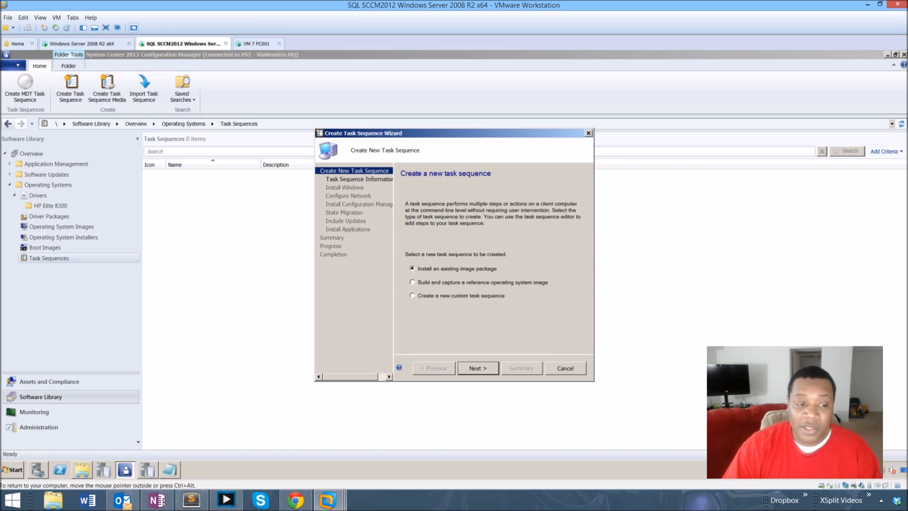
key(Return)
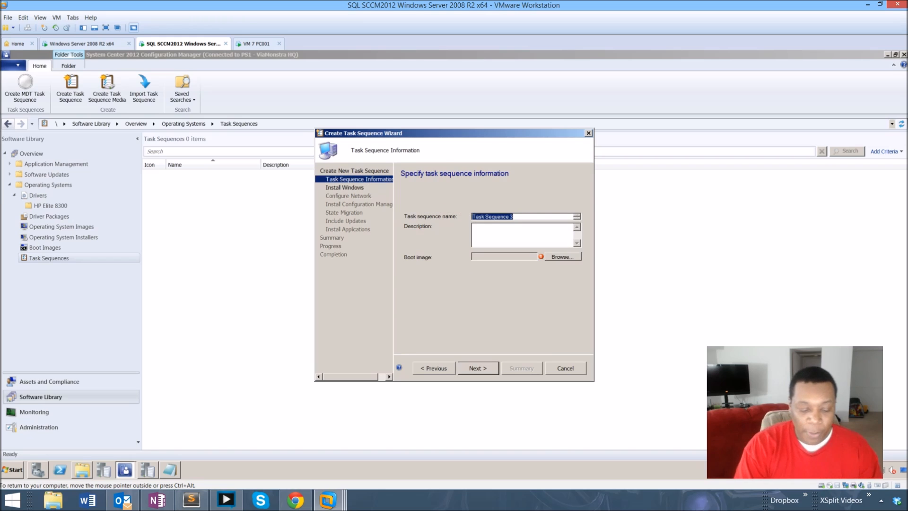
Name the task sequence TechJacks Demo, choose Boot image (x64) as its boot image and continue.
text(TechJa)
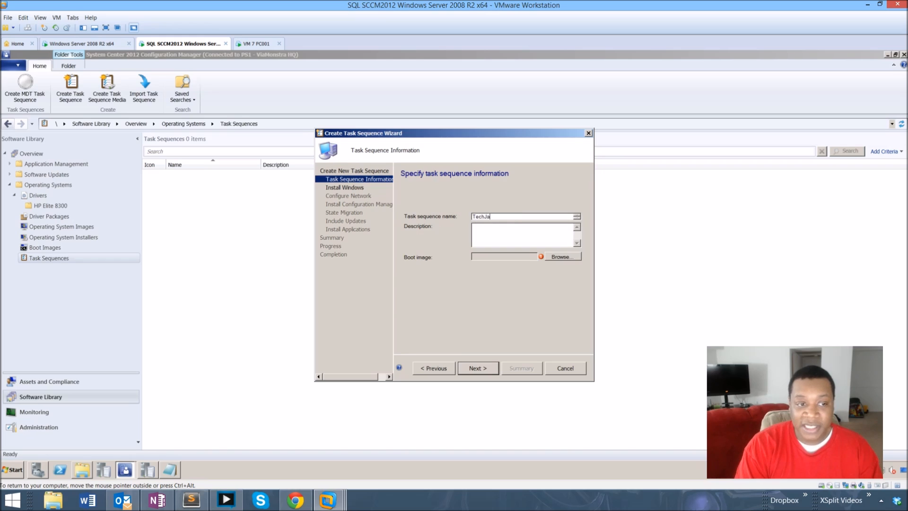
text(cks Demo)
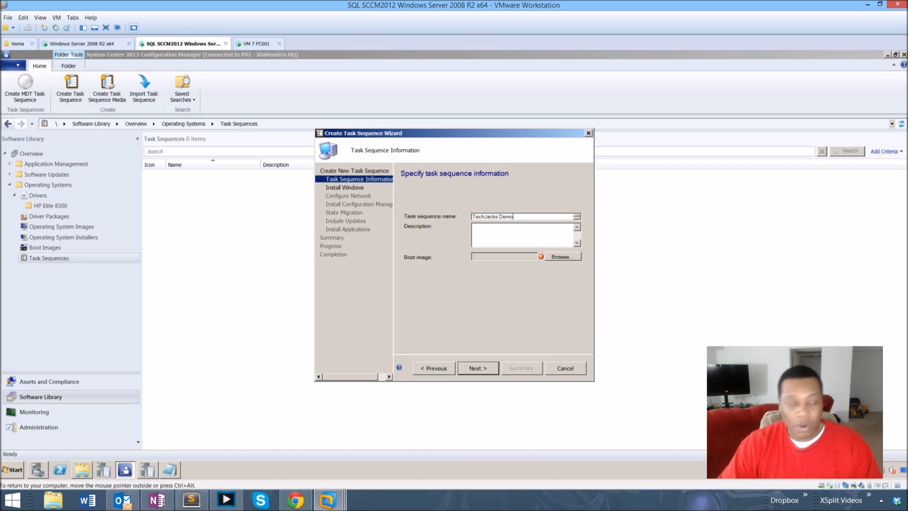
click(561, 256)
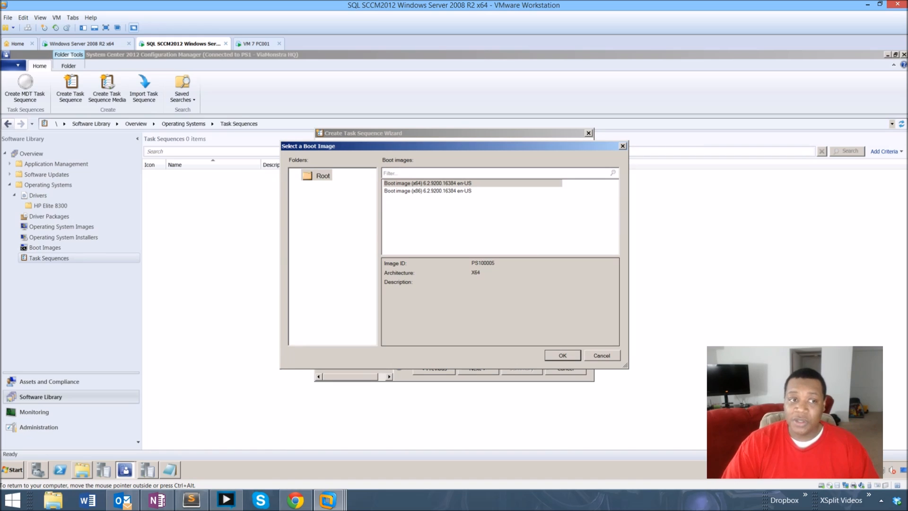
click(427, 184)
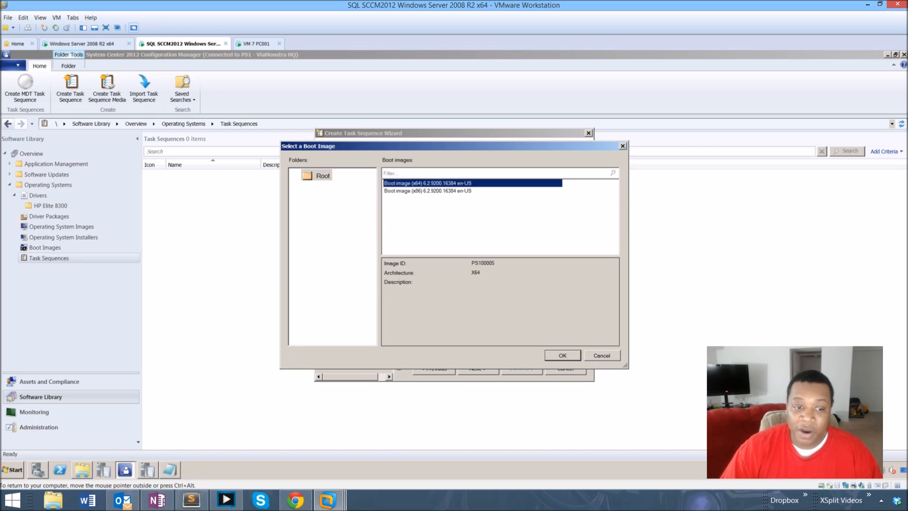
click(562, 356)
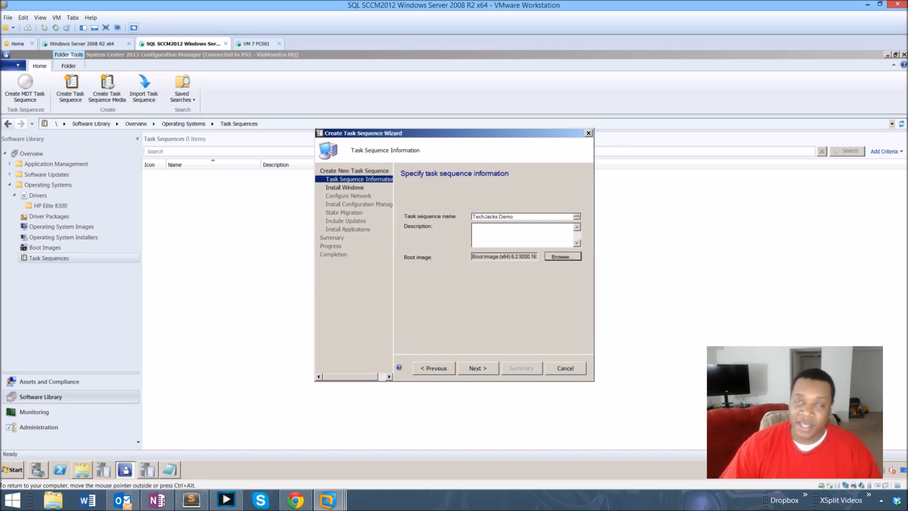
click(477, 368)
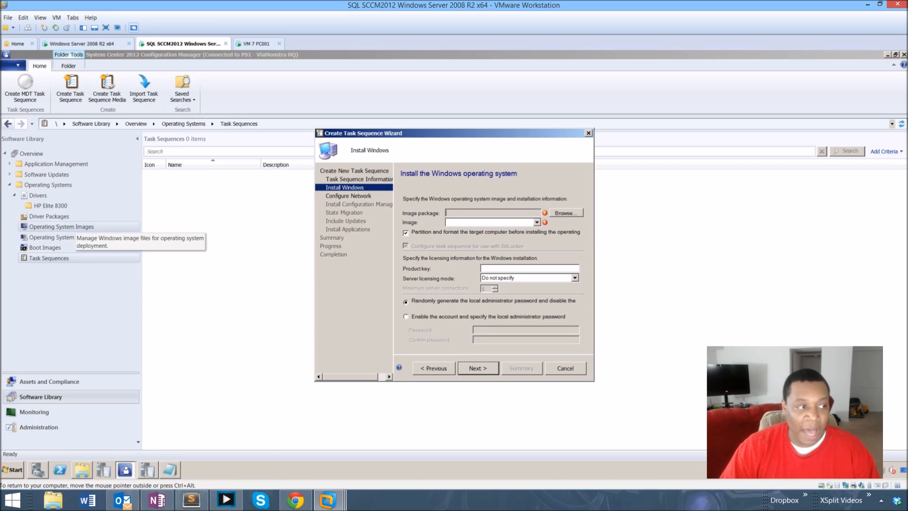
Select the TechJacks OS version 1 image package for the Windows installation.
click(62, 226)
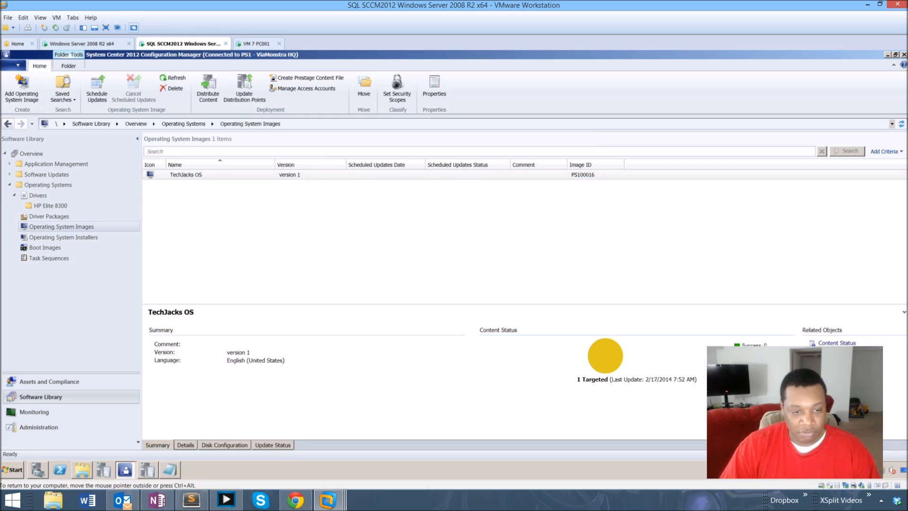
mouse_move(125, 469)
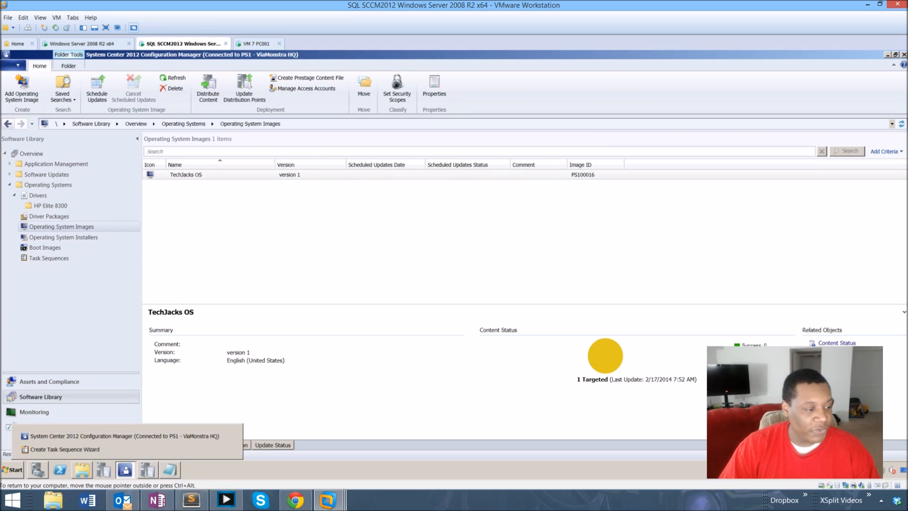
click(147, 447)
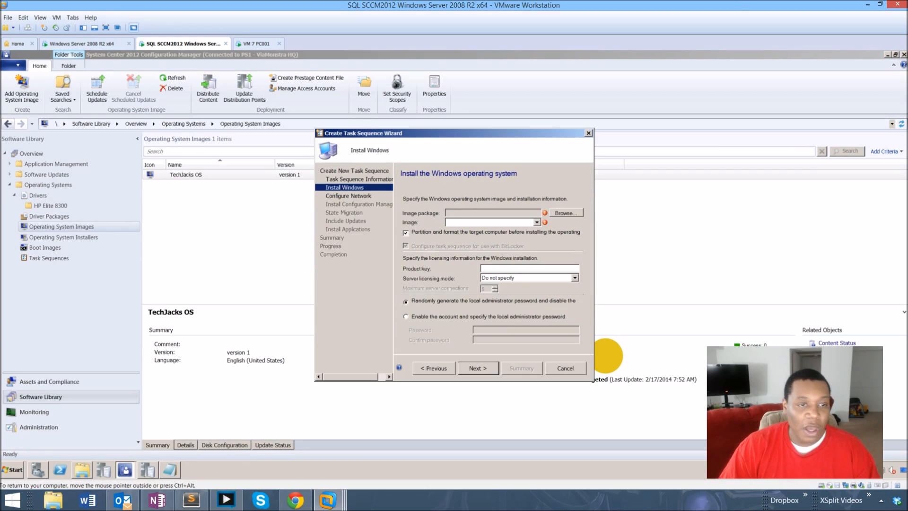
click(565, 214)
click(420, 183)
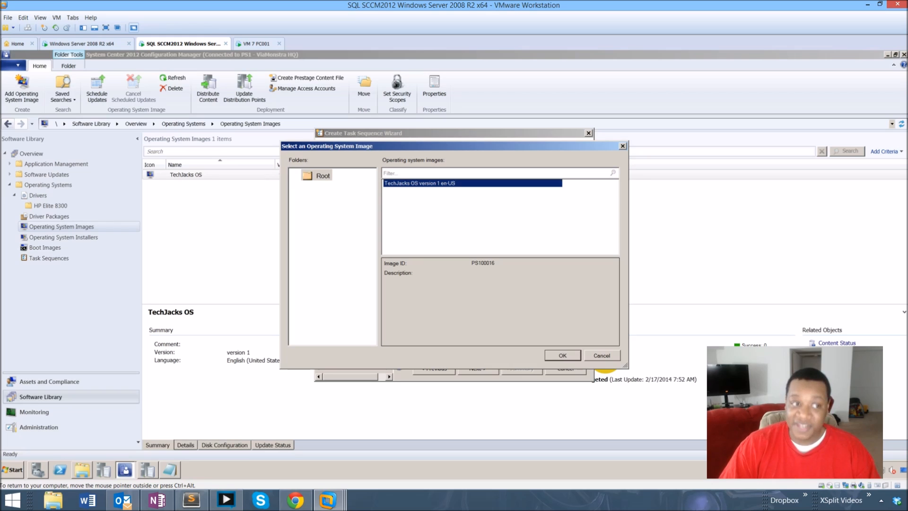
click(563, 355)
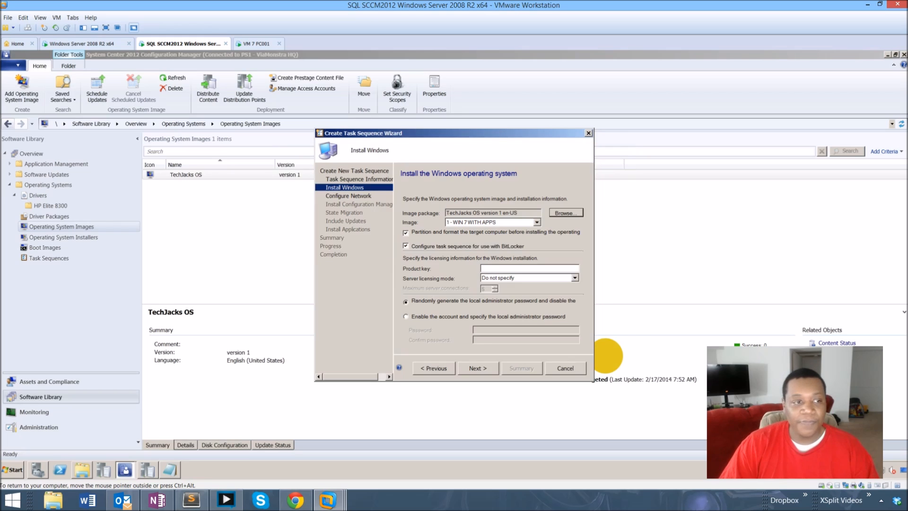
Clear the BitLocker option, enable the local administrator account with its password, and continue.
click(406, 246)
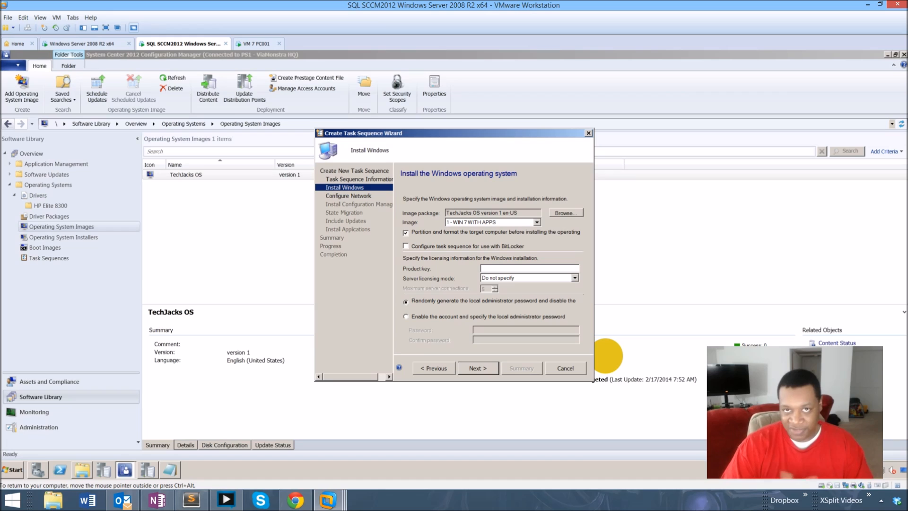
click(406, 317)
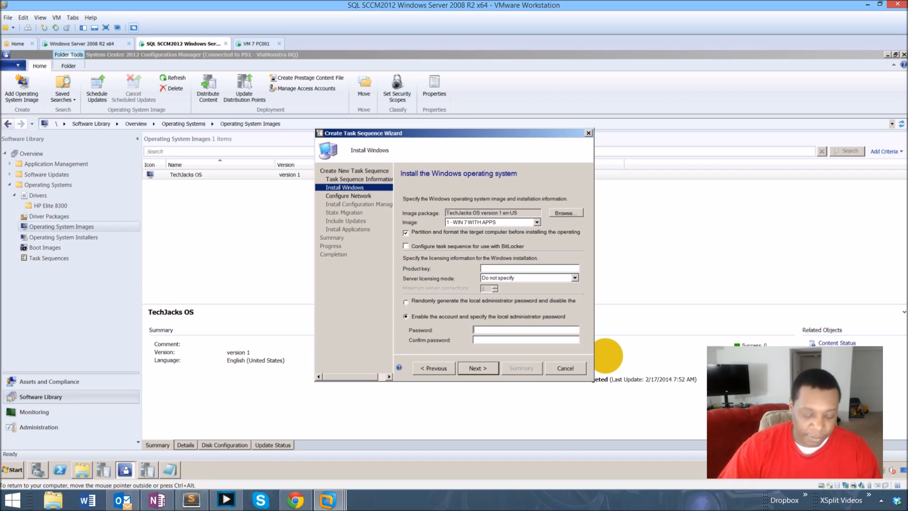
text(****************)
key(Return)
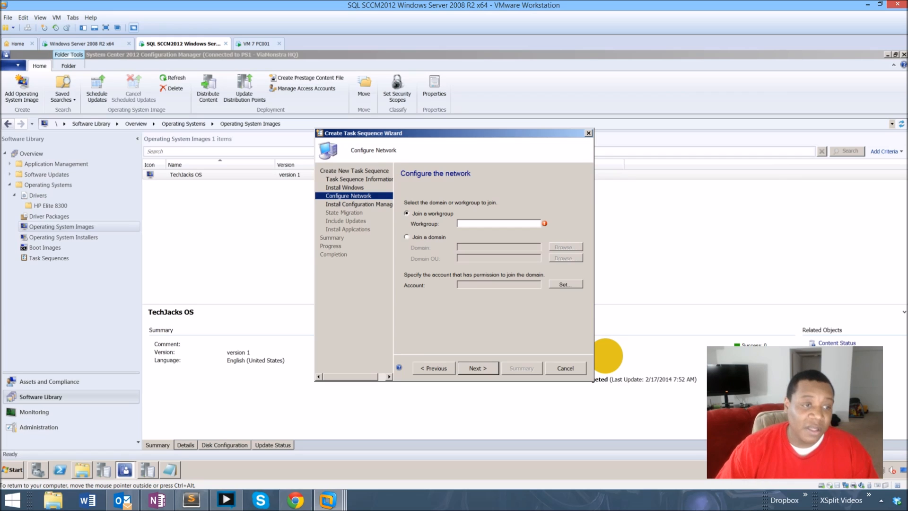
Choose to join the corp.viamonstra.com domain.
click(407, 237)
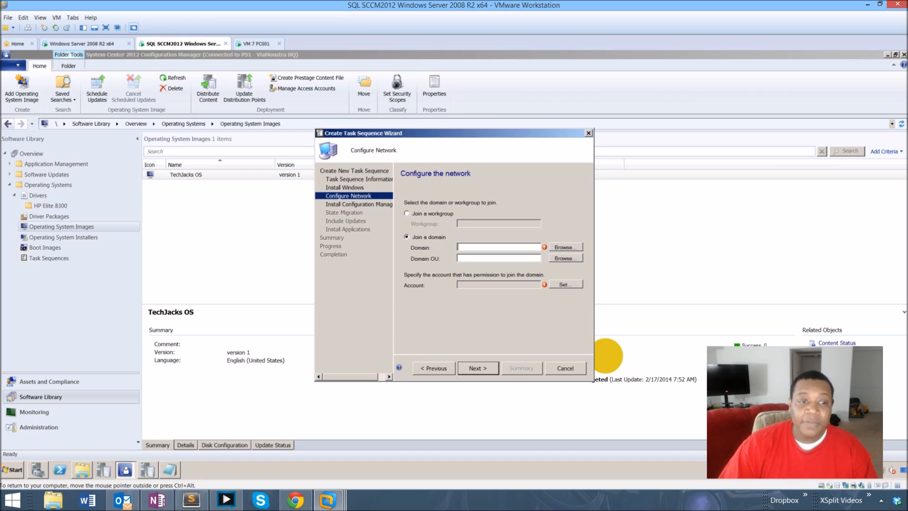
click(566, 247)
click(418, 225)
click(455, 311)
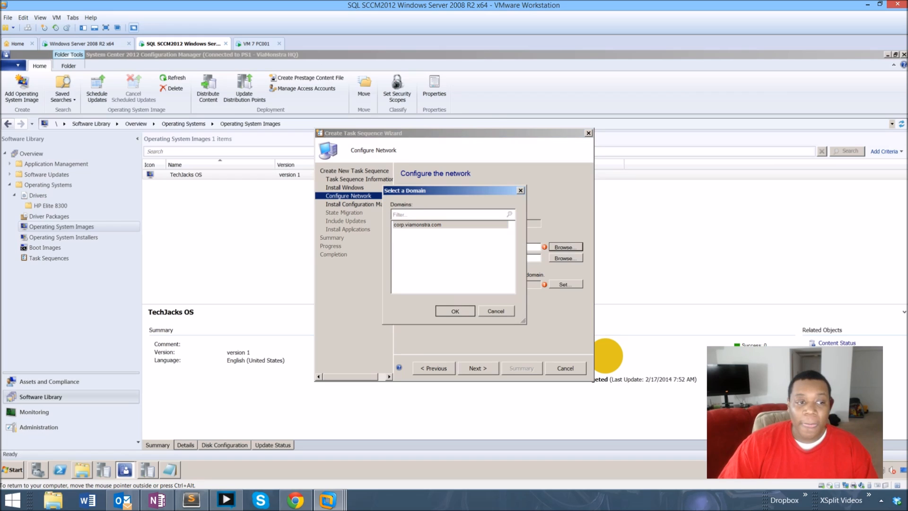
Set the domain OU to the Workstations container.
click(566, 259)
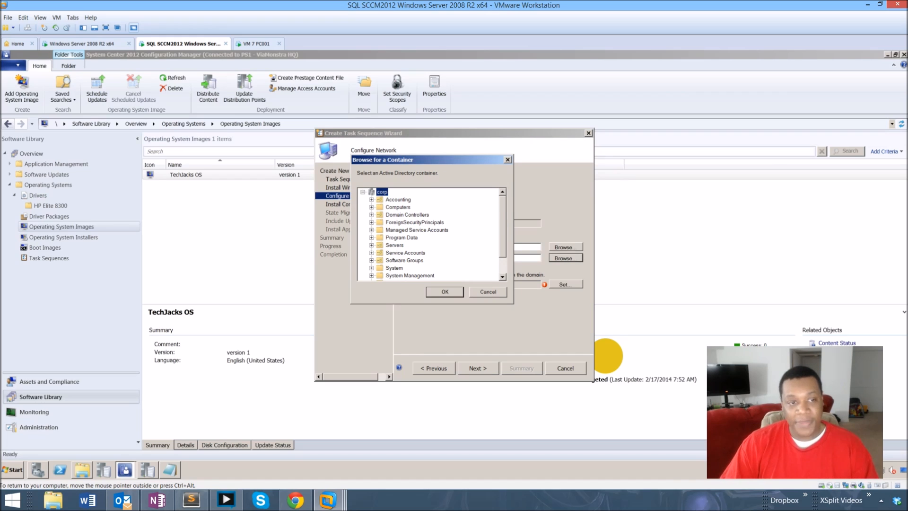
scroll(428, 234, down, 2)
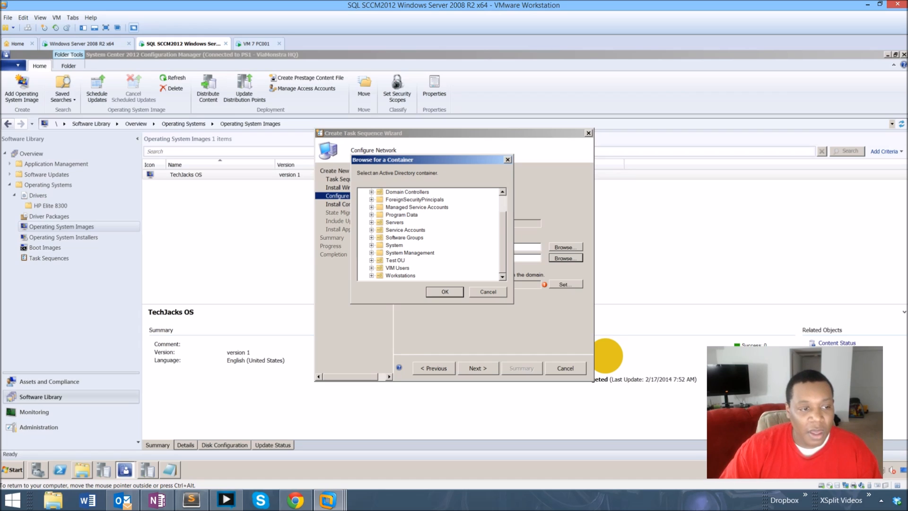
click(400, 276)
click(445, 292)
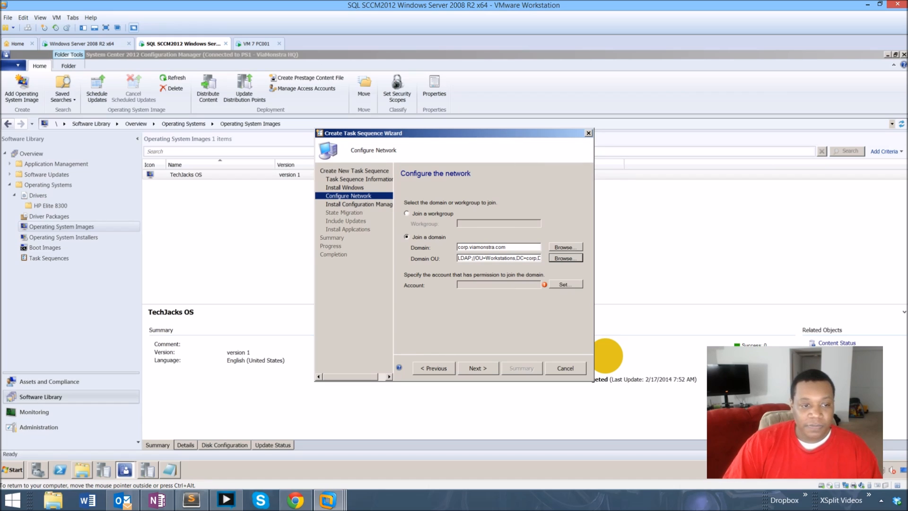
Open the domain join account settings and select the CM domain user account.
click(565, 285)
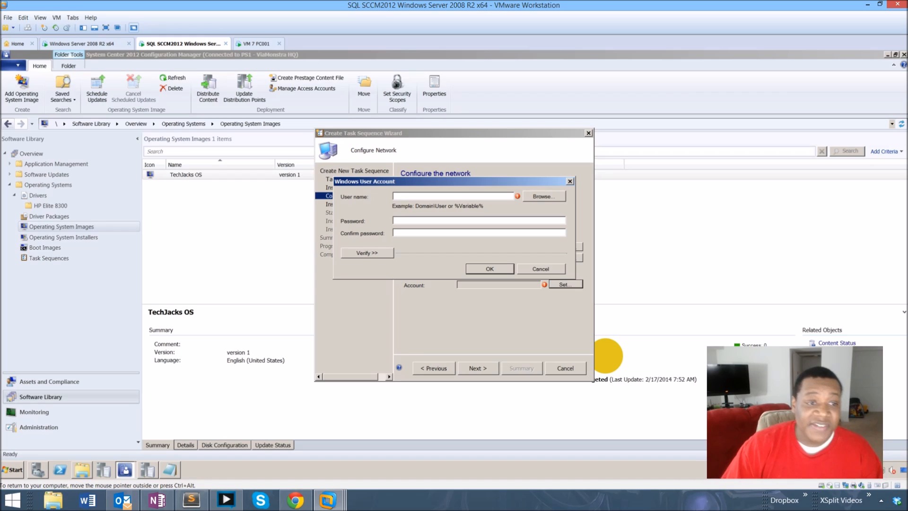
click(544, 197)
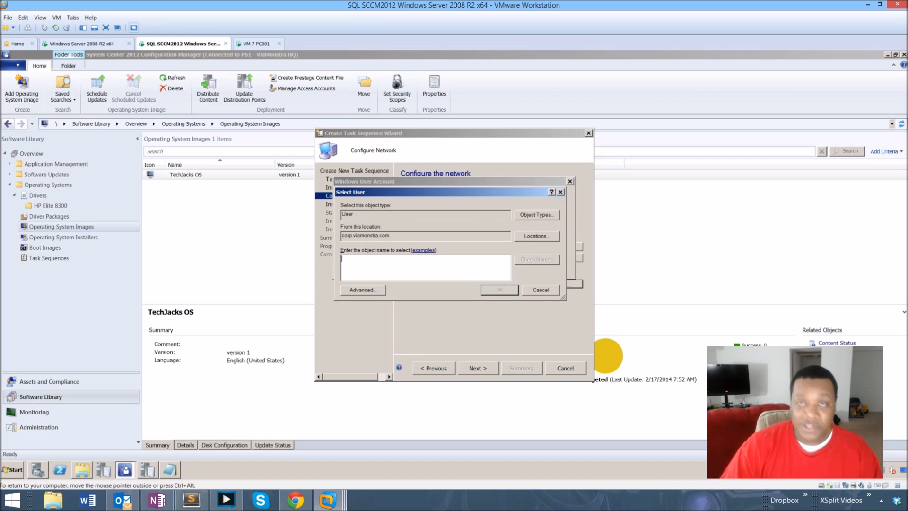
text(cm_jd)
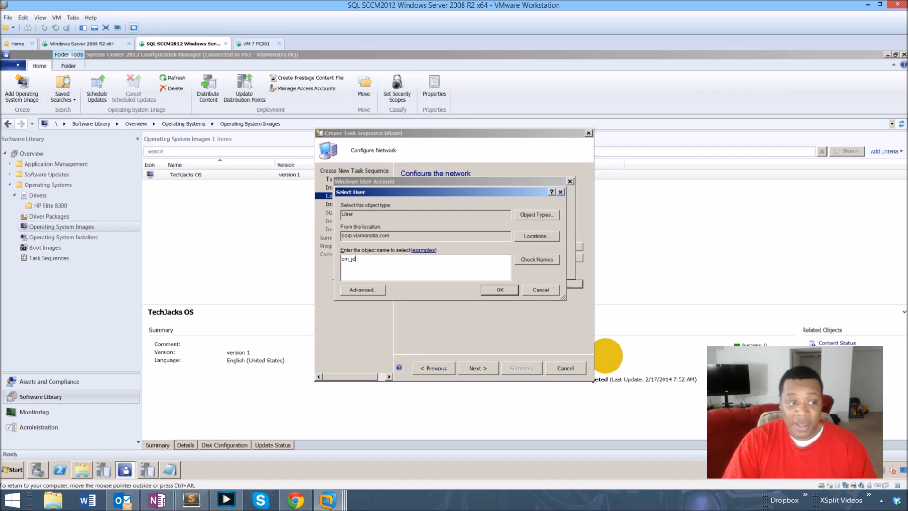
key(alt+k)
click(500, 290)
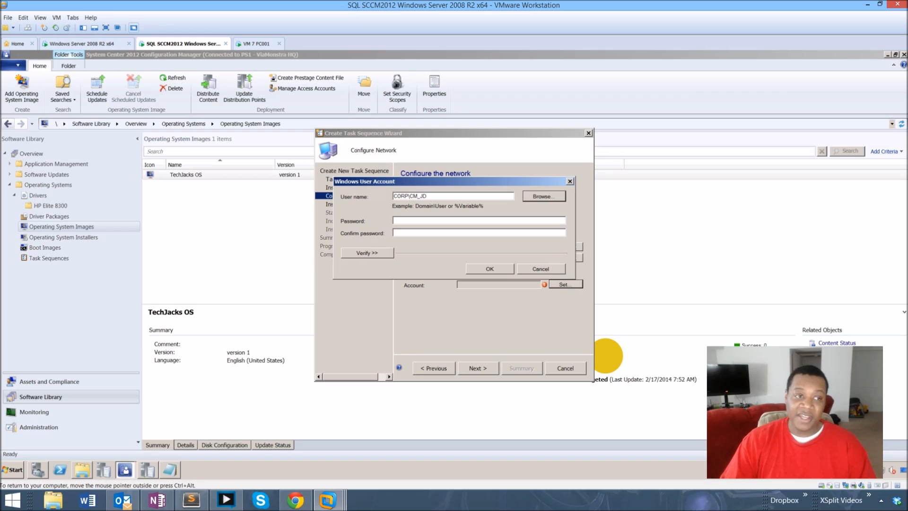
Enter and confirm the account password, test the connection, and confirm the domain join account.
key(Tab)
text(••••••••)
key(Tab)
text(••••••••)
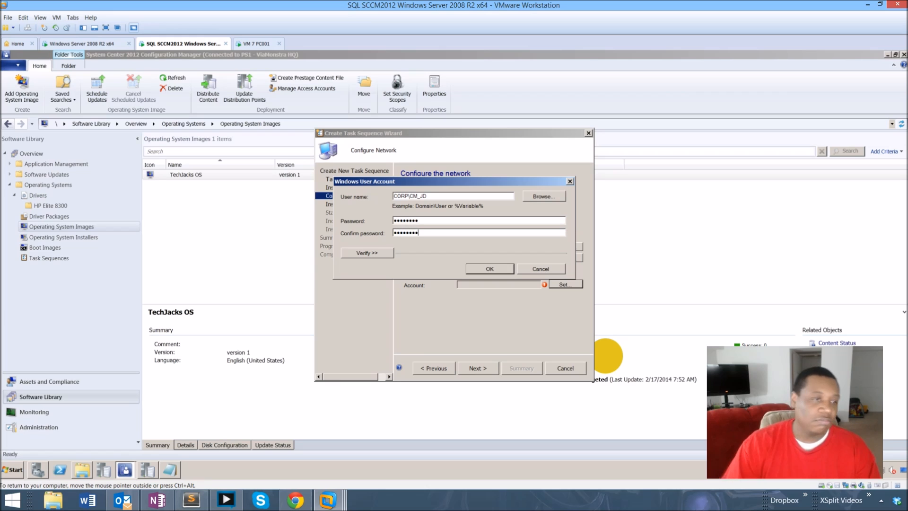
click(367, 253)
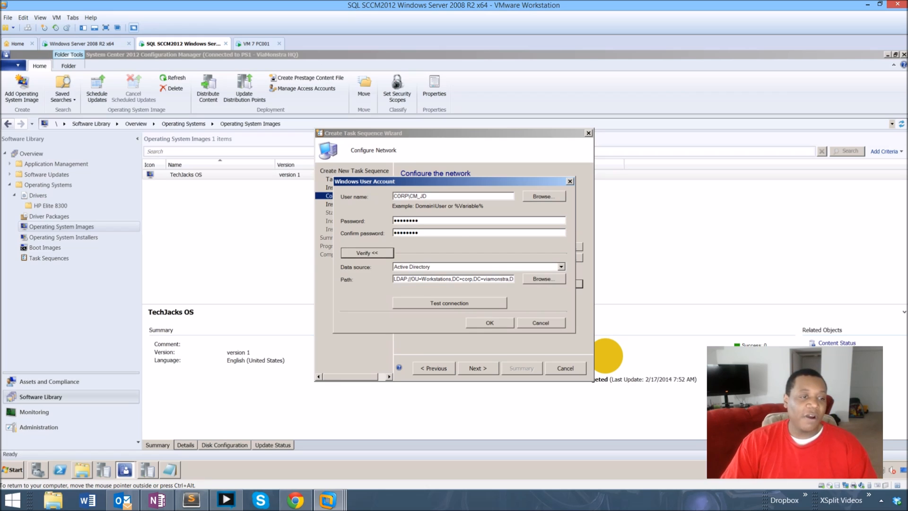
click(449, 303)
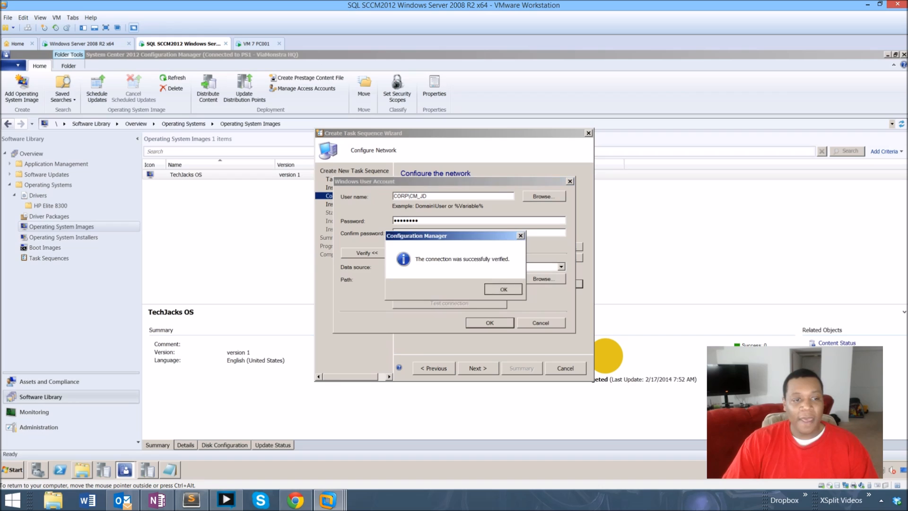
key(Return)
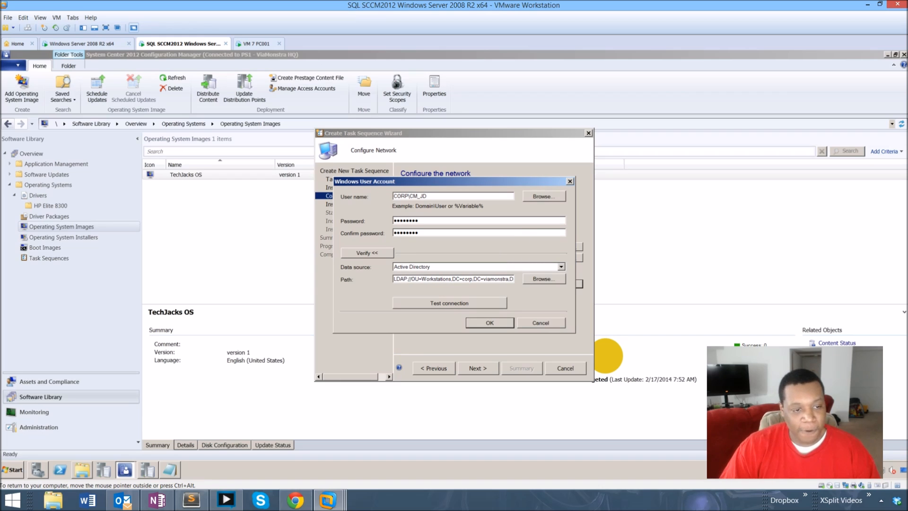
key(Return)
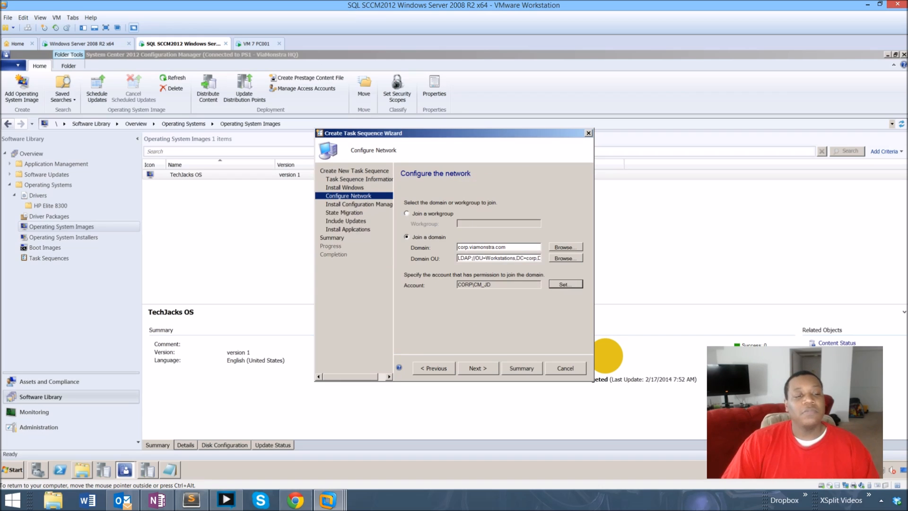
Keep the default Configuration Manager client package and clear the option to capture user settings and files.
key(Return)
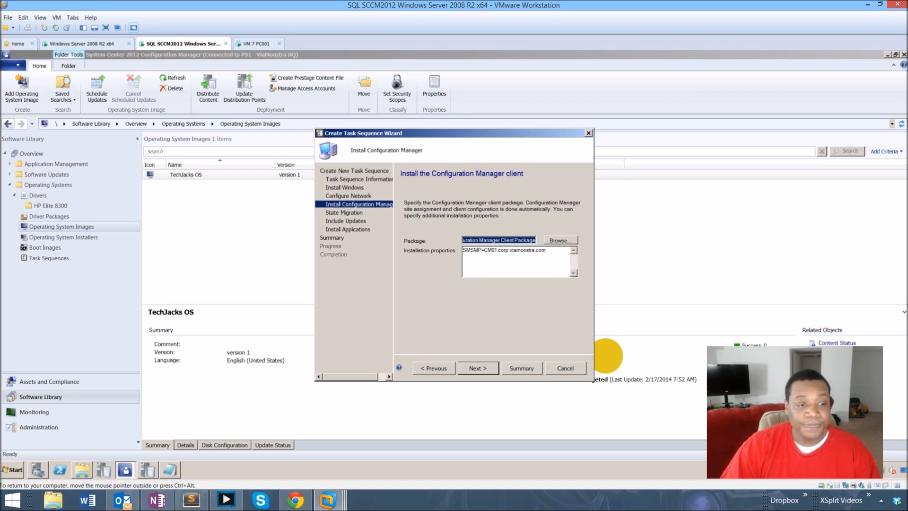
key(Return)
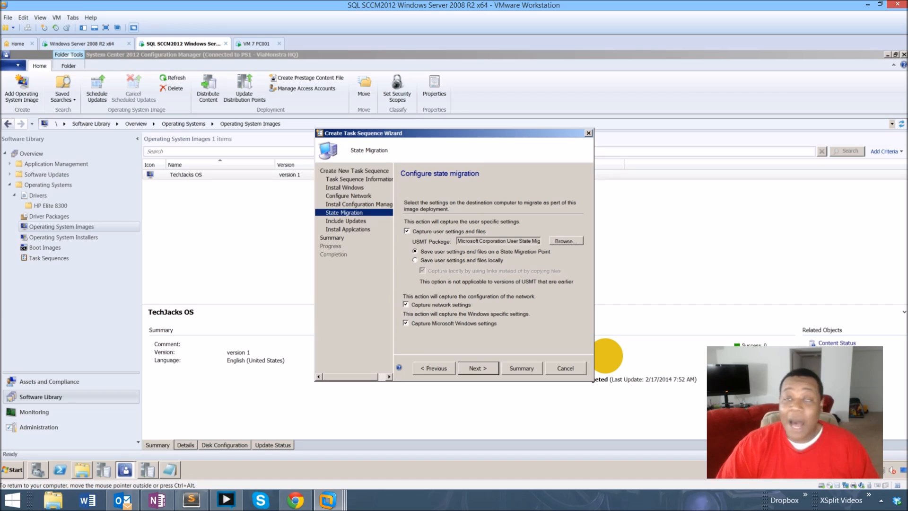
click(407, 231)
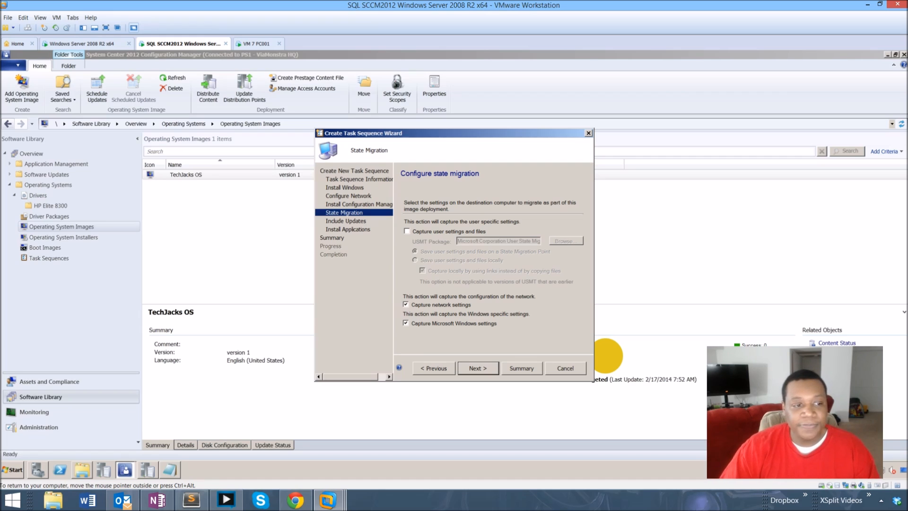
key(Return)
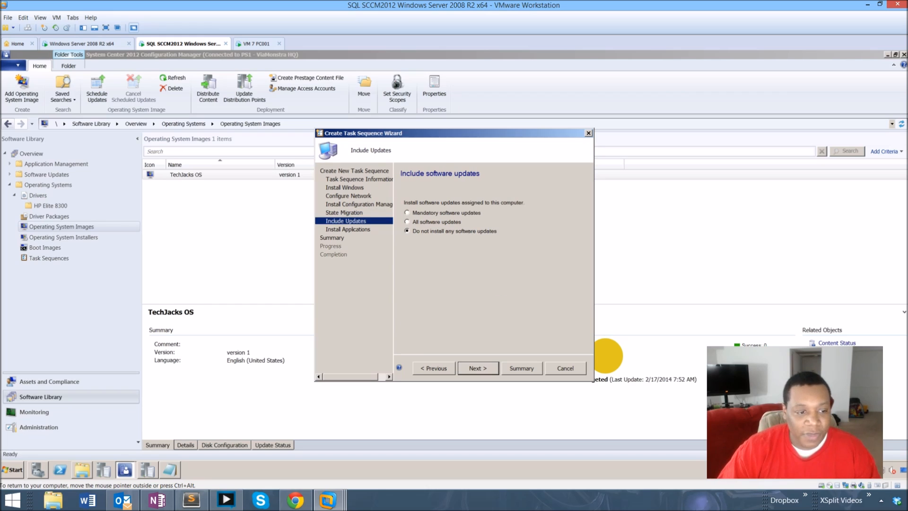
Leave software updates off, add no applications, and complete the wizard to create the task sequence.
key(Return)
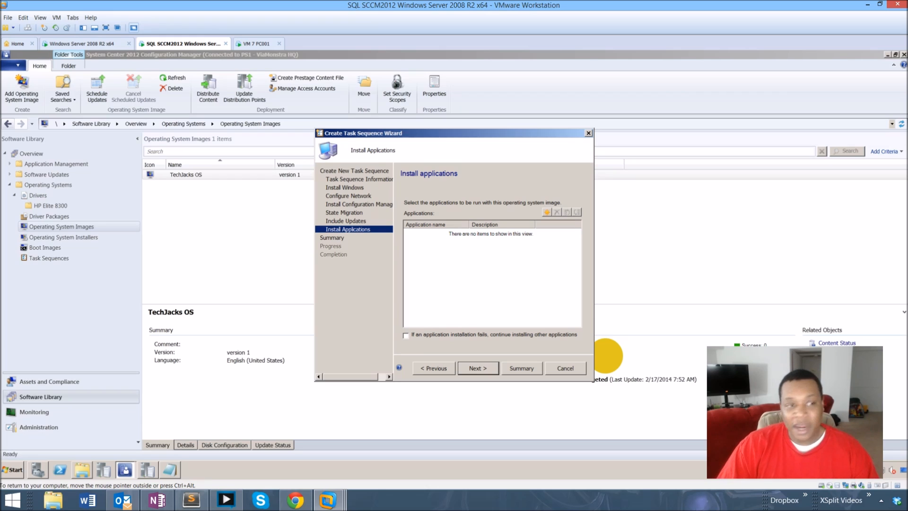
click(547, 212)
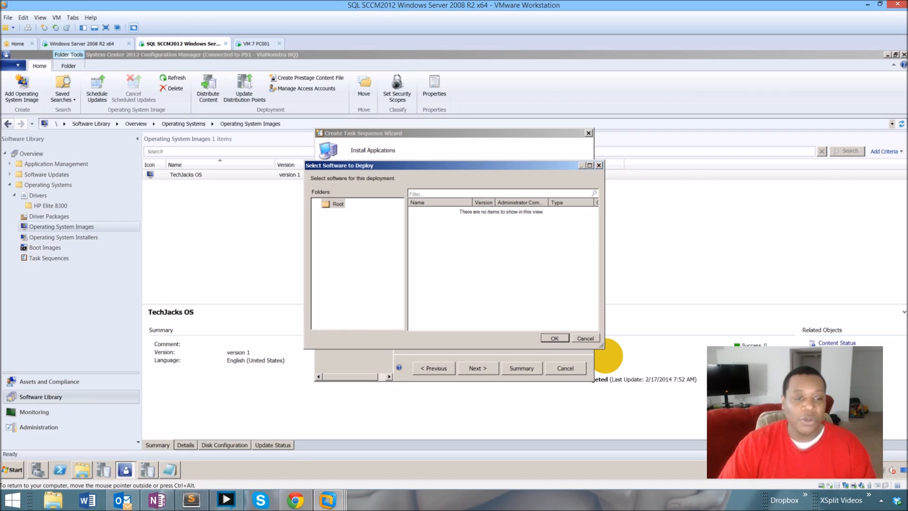
key(Escape)
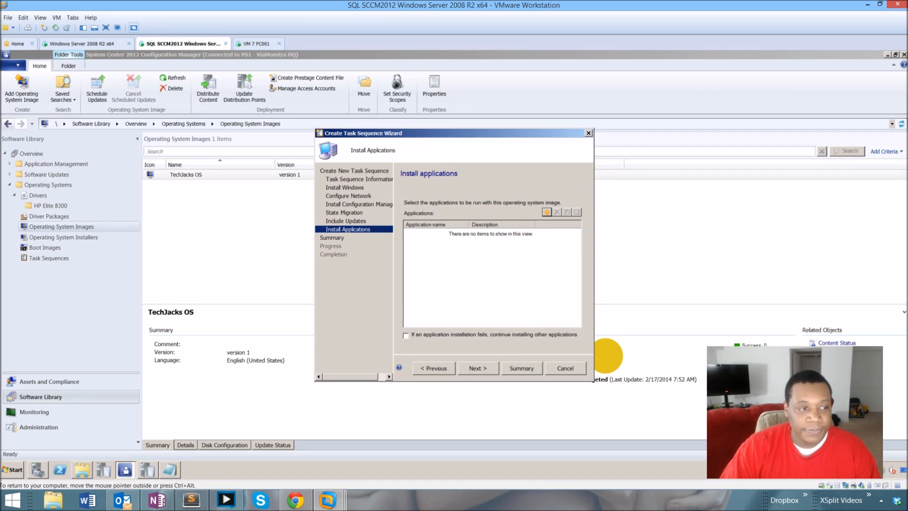
click(478, 368)
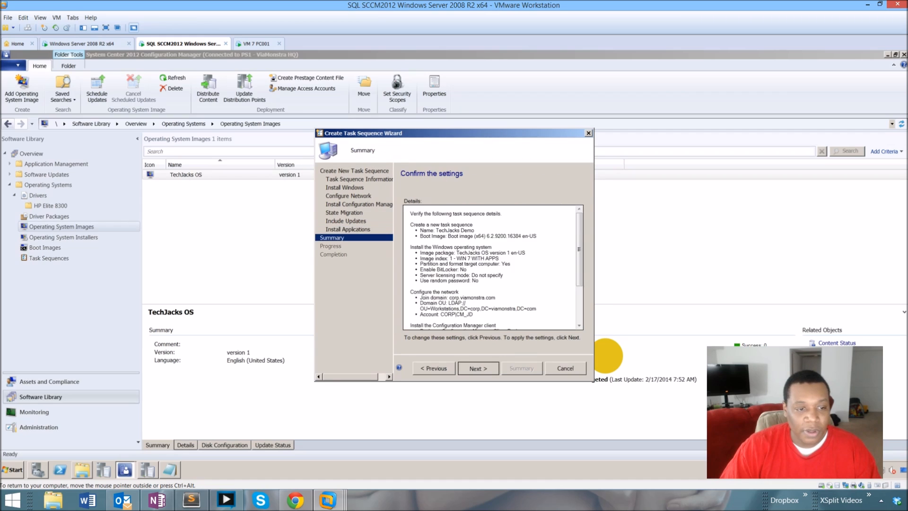
click(478, 368)
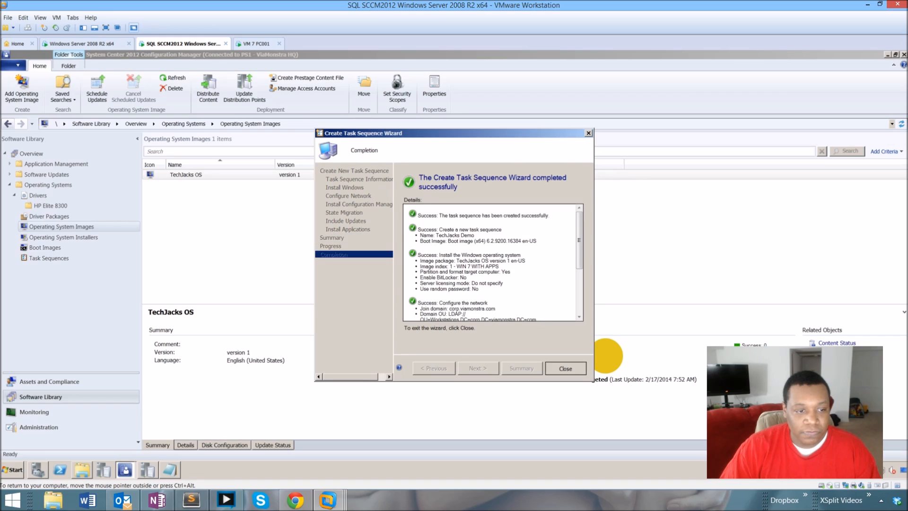
click(566, 368)
click(186, 175)
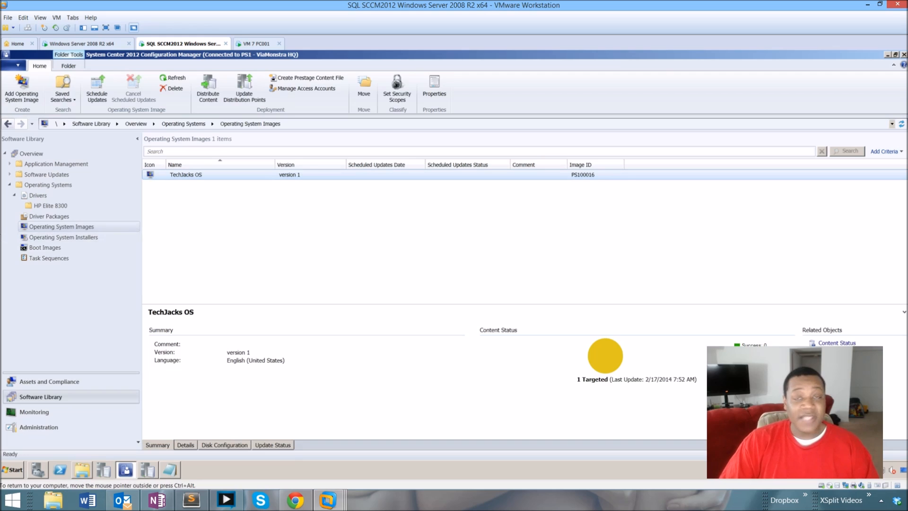
click(227, 236)
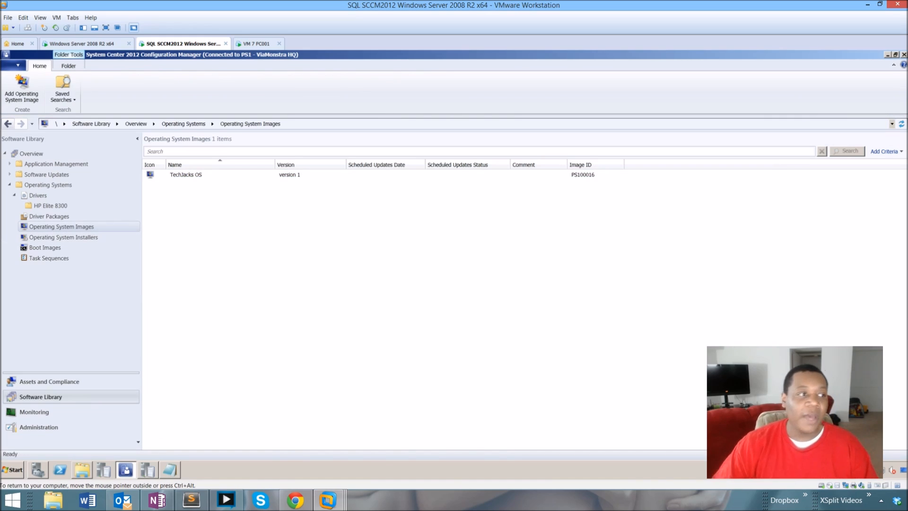
click(185, 175)
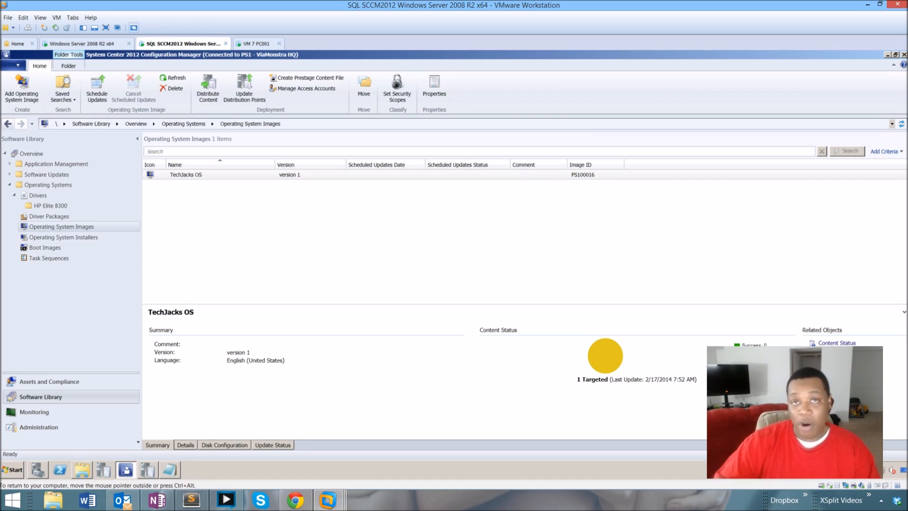
key(alt)
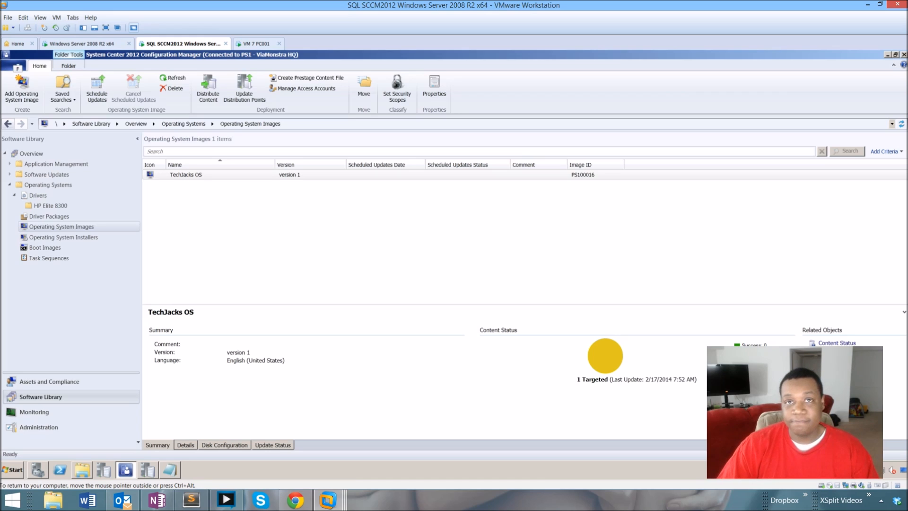